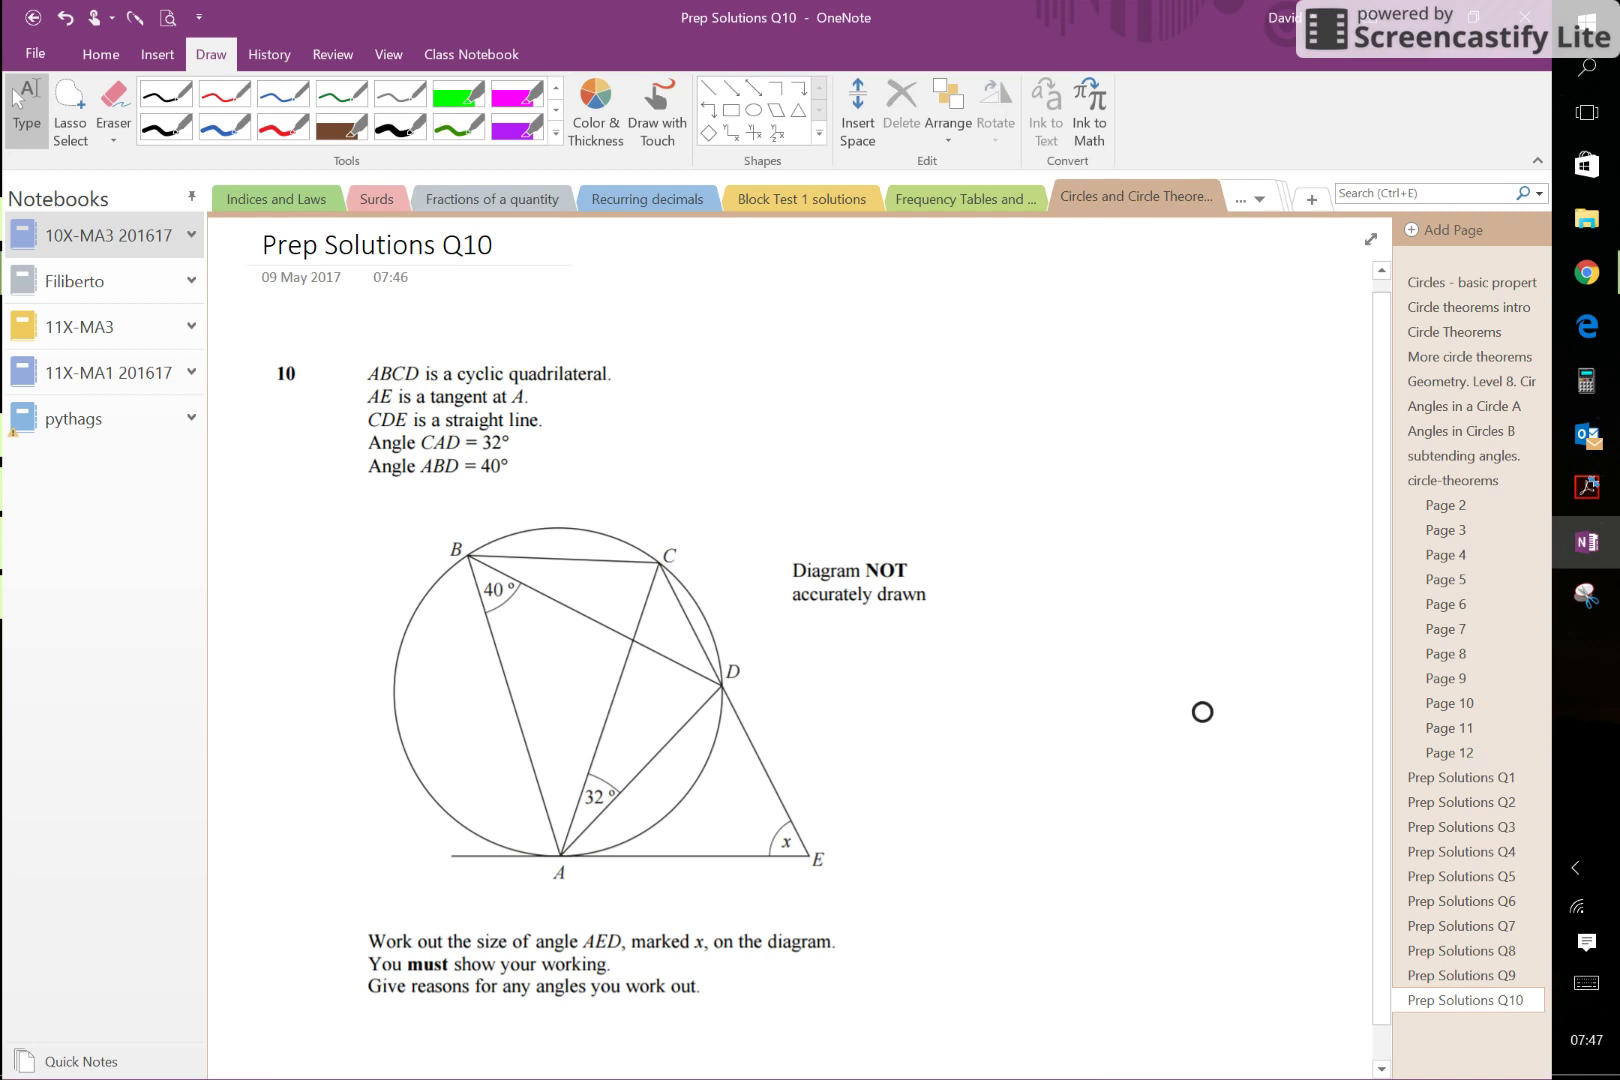
- Underline the instruction to give reasons in blue ink
left_click(224, 127)
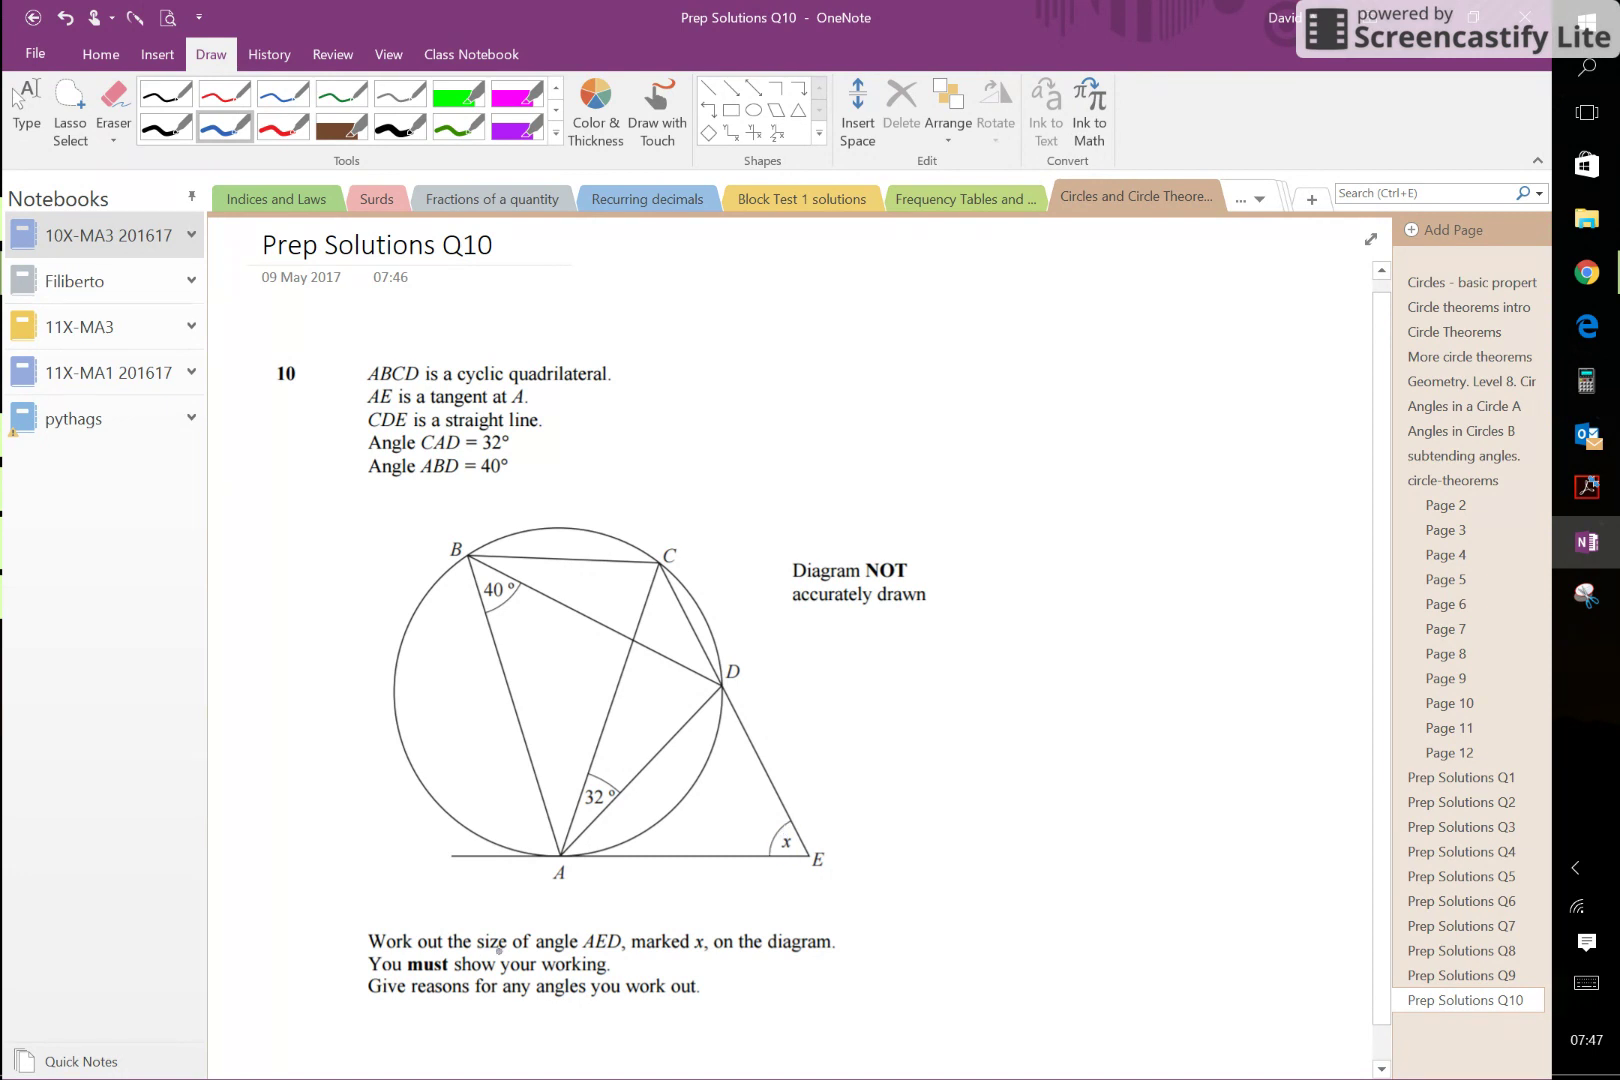
left_click(27, 110)
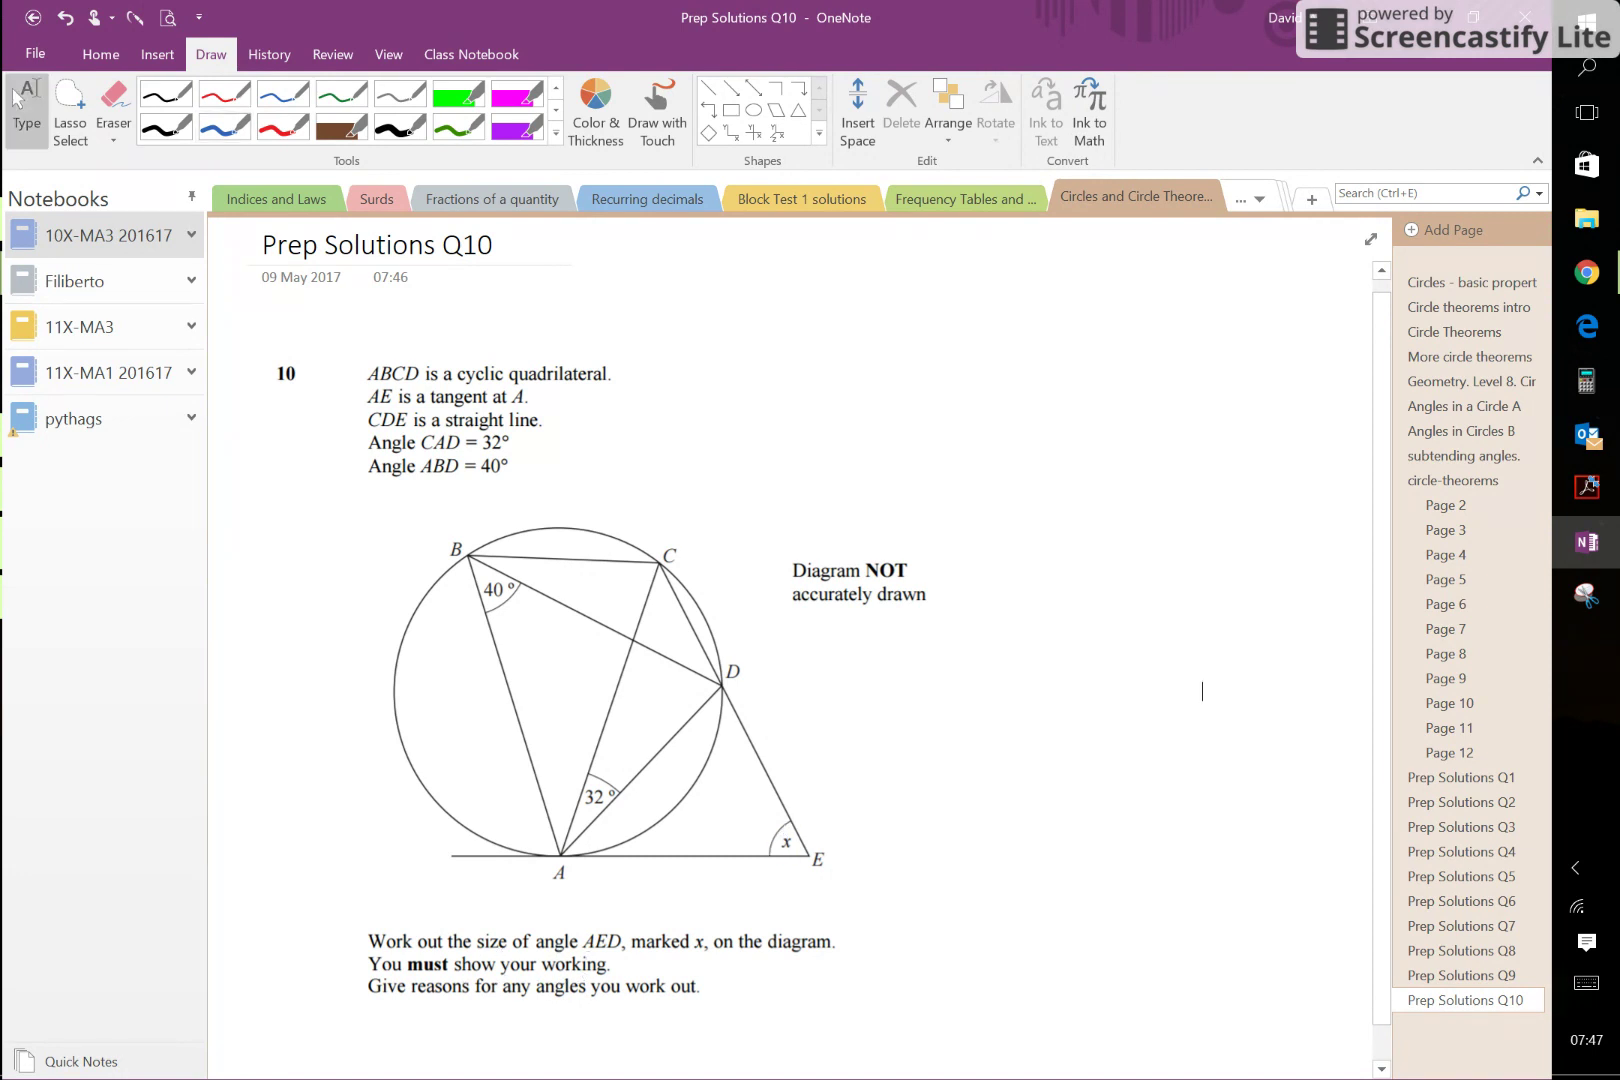
scroll(790, 640, "down", 3)
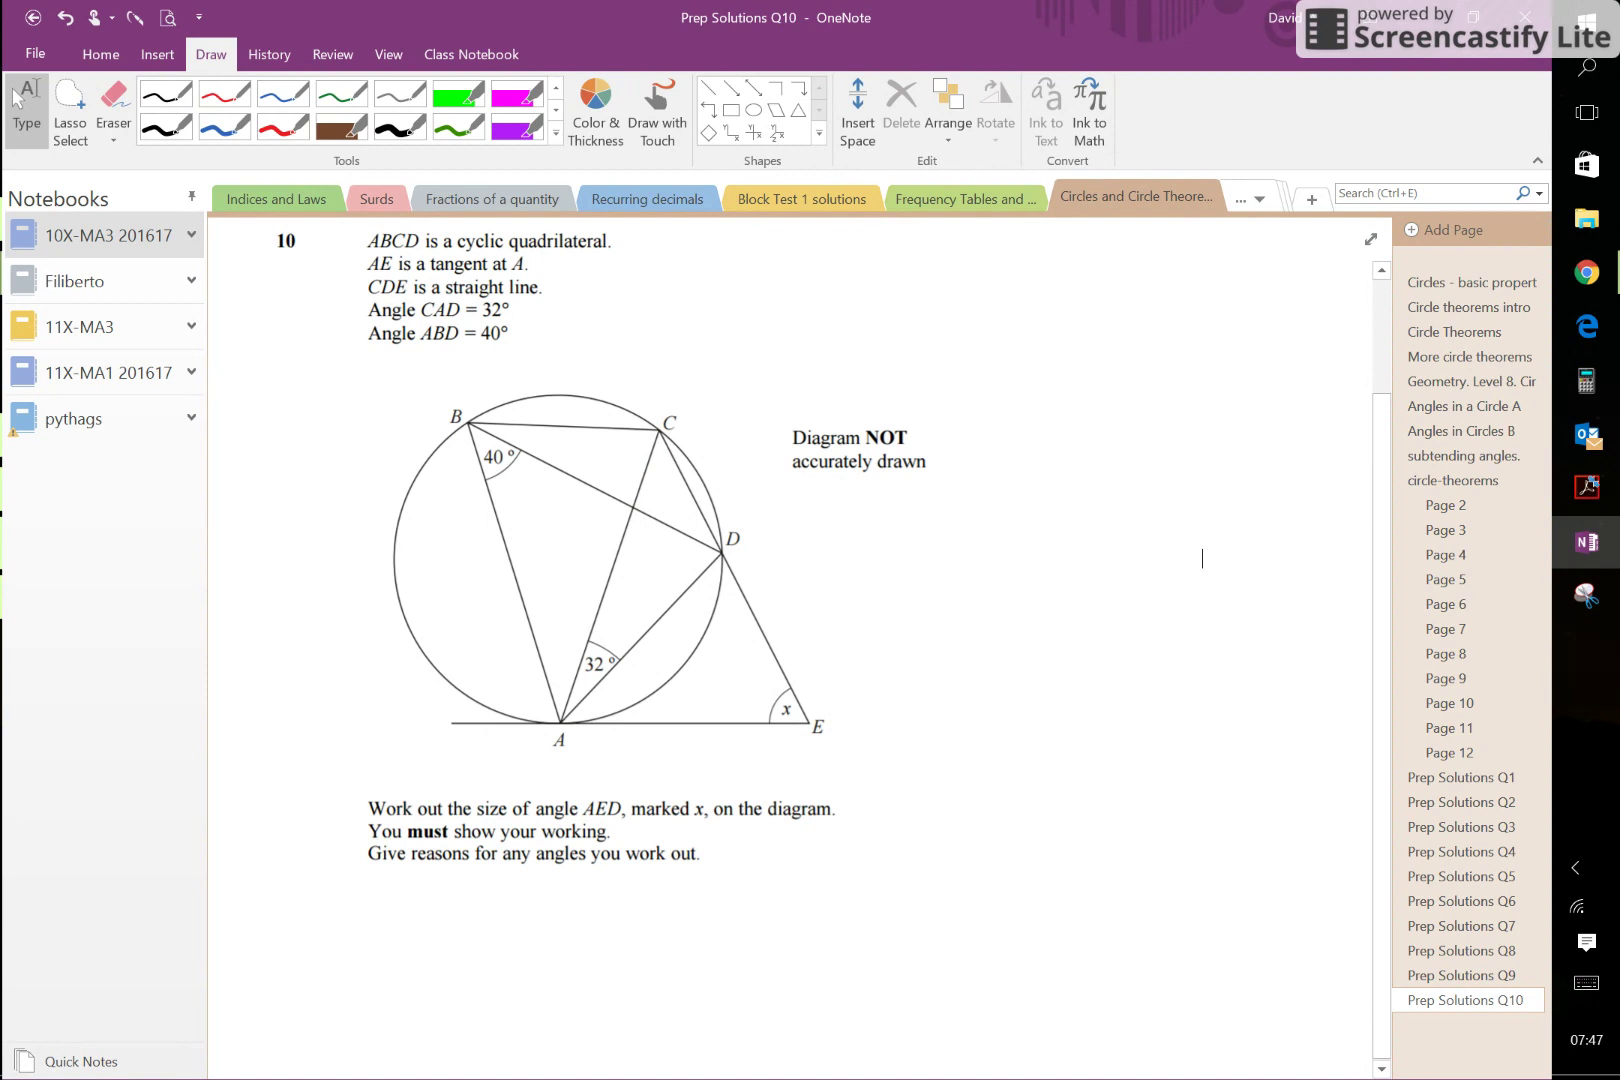
left_click(225, 128)
left_click_drag(368, 875, 664, 874)
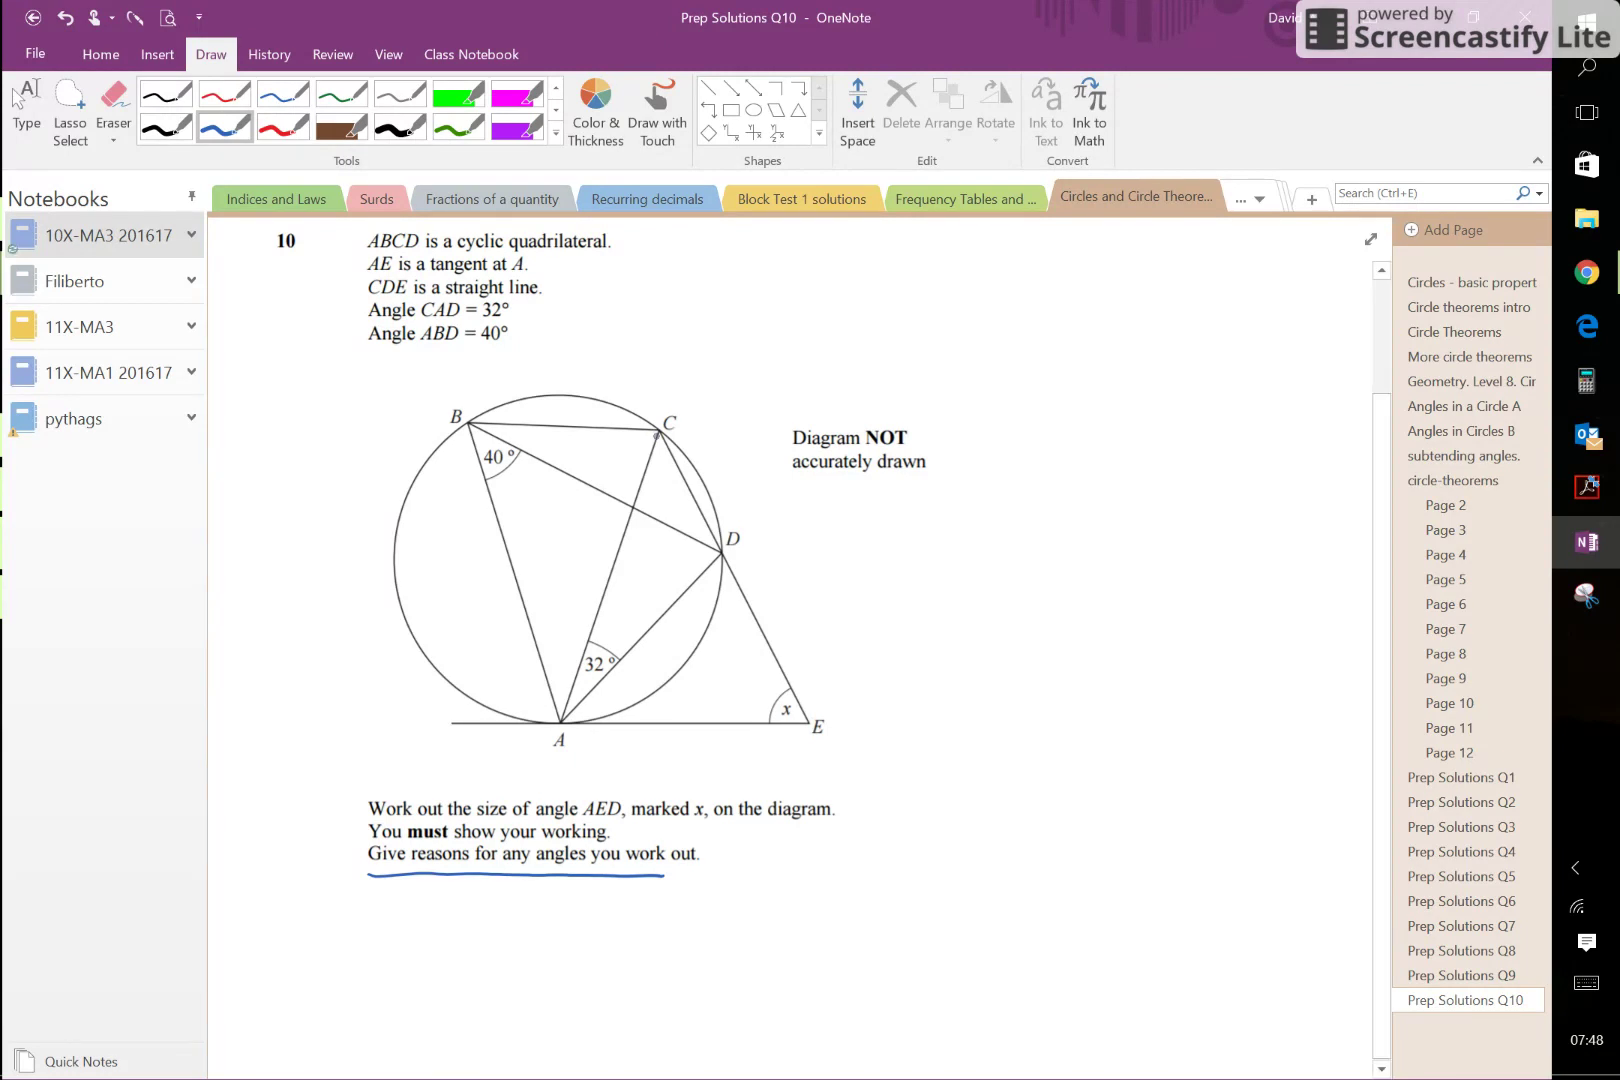
- Trace chord CD in blue and mark angle CBD at B as 32°
mouse_move(657, 435)
left_mouse_down()
mouse_move(719, 550)
mouse_move(657, 432)
left_mouse_up()
mouse_move(557, 428)
left_mouse_down()
mouse_move(553, 470)
mouse_move(527, 446)
mouse_move(524, 459)
mouse_move(543, 456)
mouse_move(541, 430)
left_mouse_up()
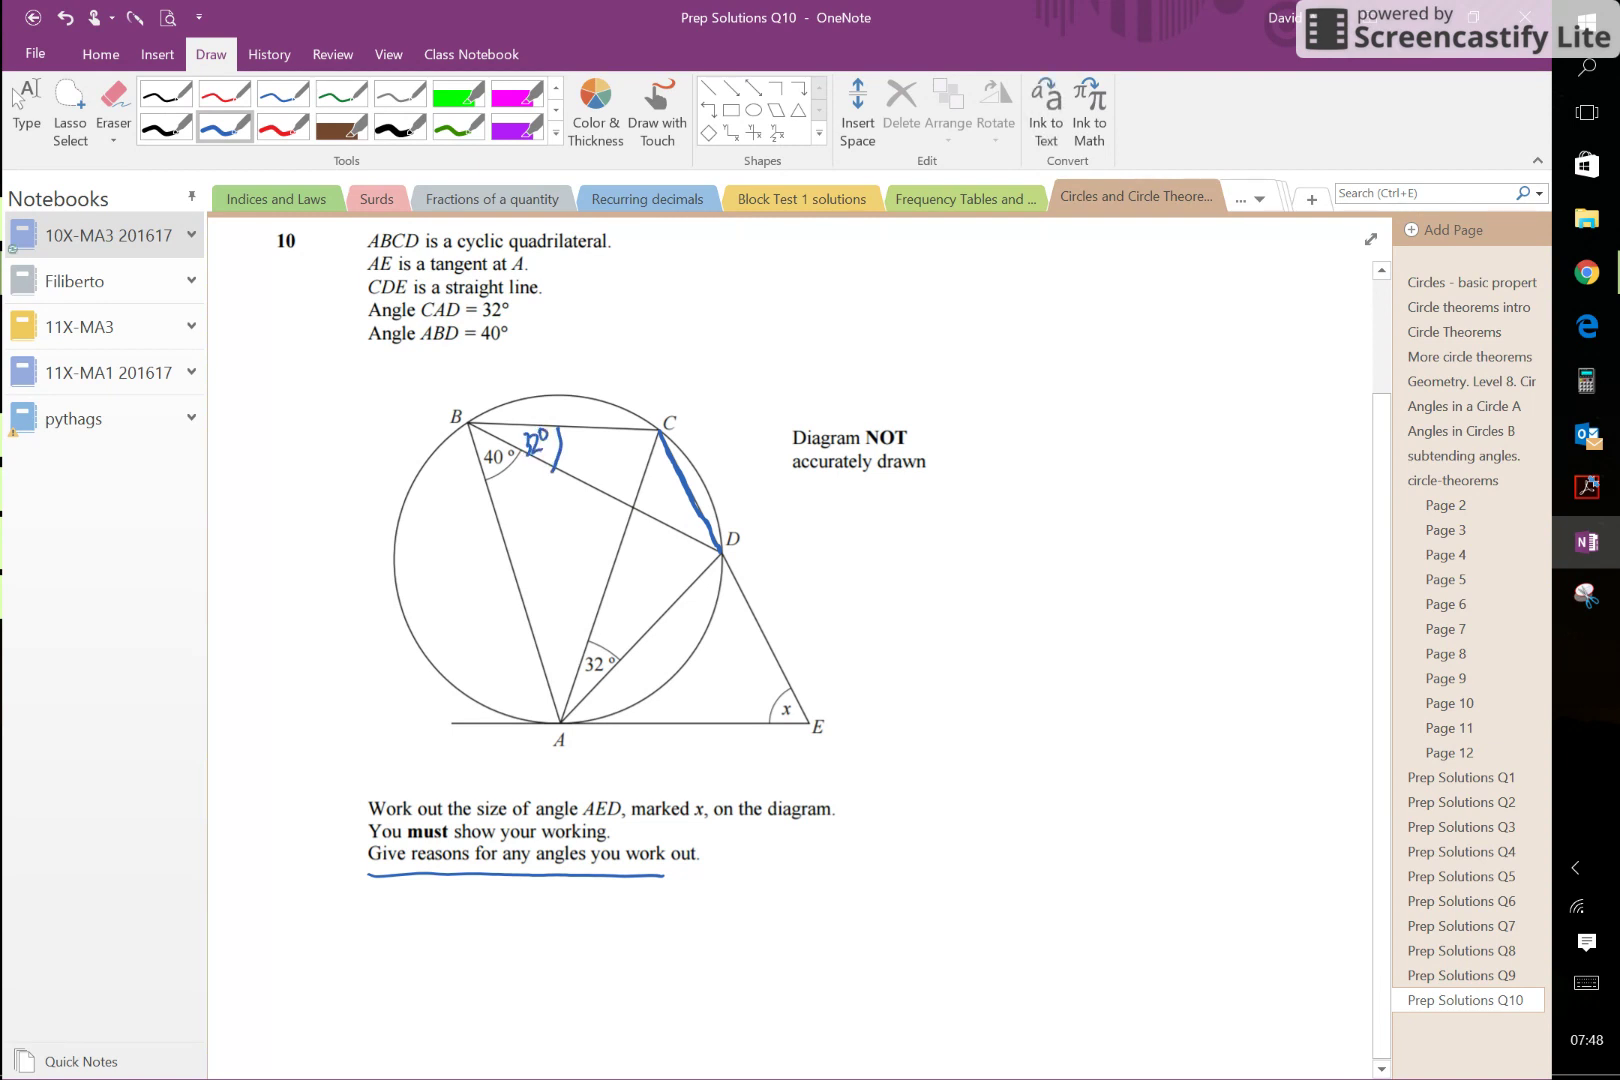
left_click(27, 110)
scroll(700, 600, "down", 1)
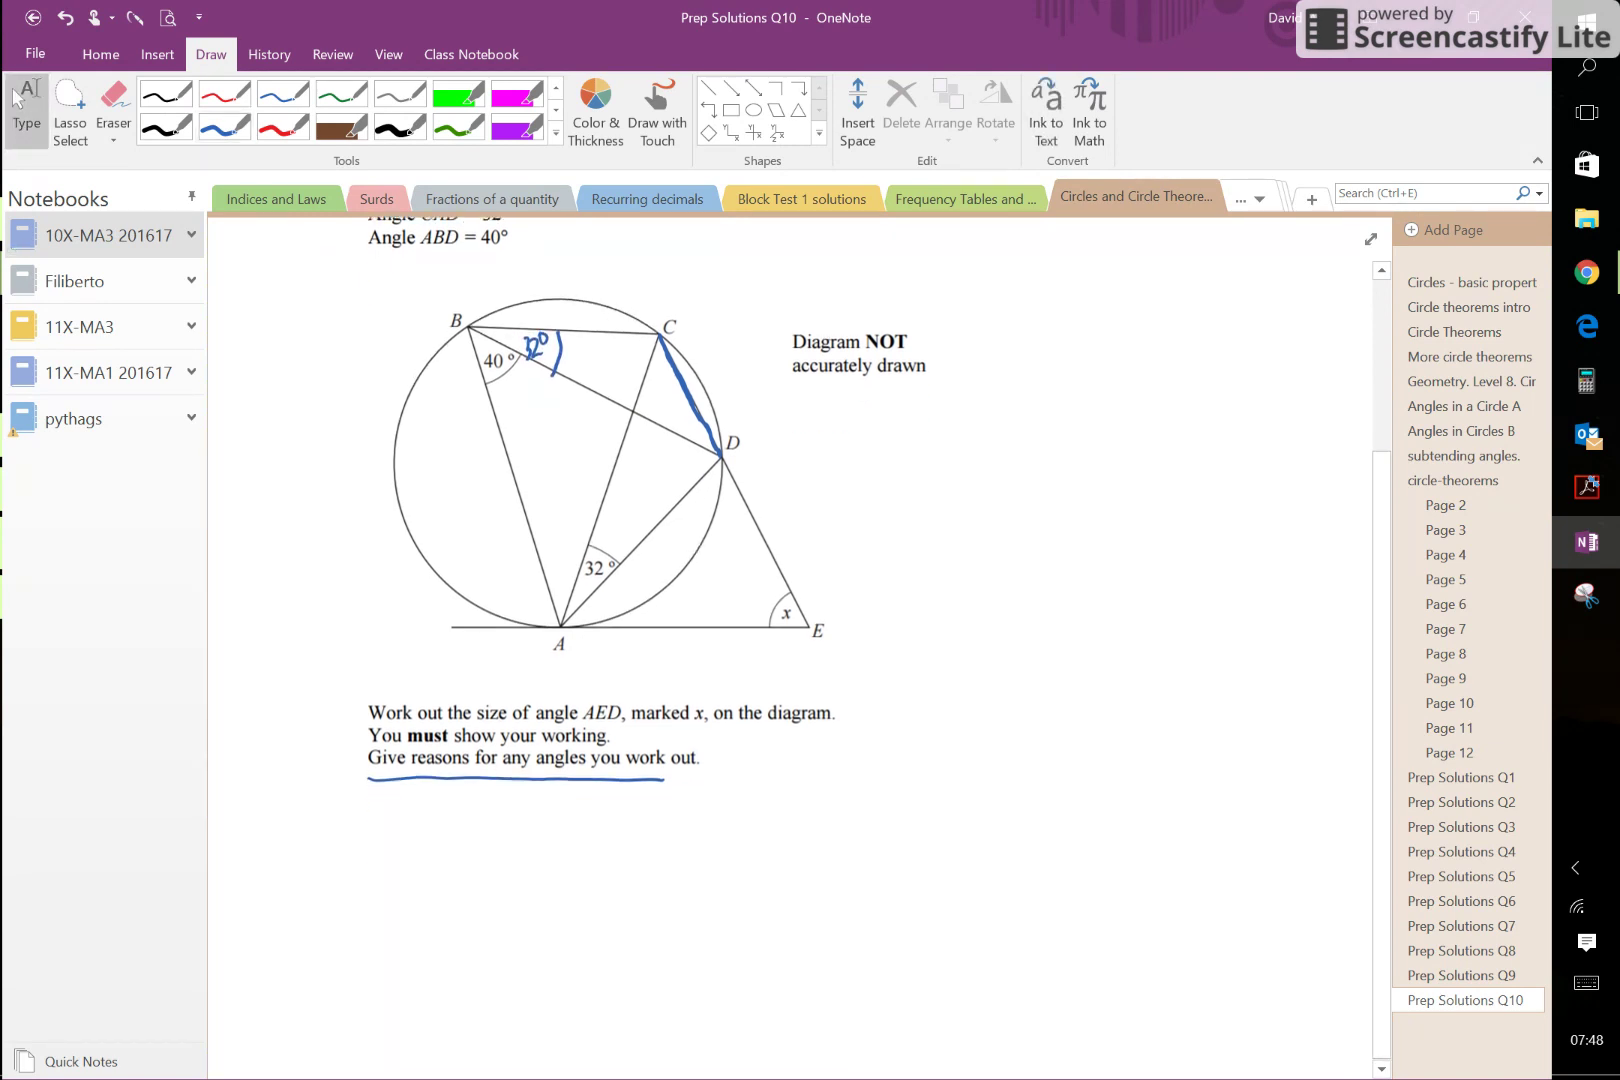
- Handwrite 'CBD = 32° (angles subtended from same chord (CD)' below the question
left_click(225, 127)
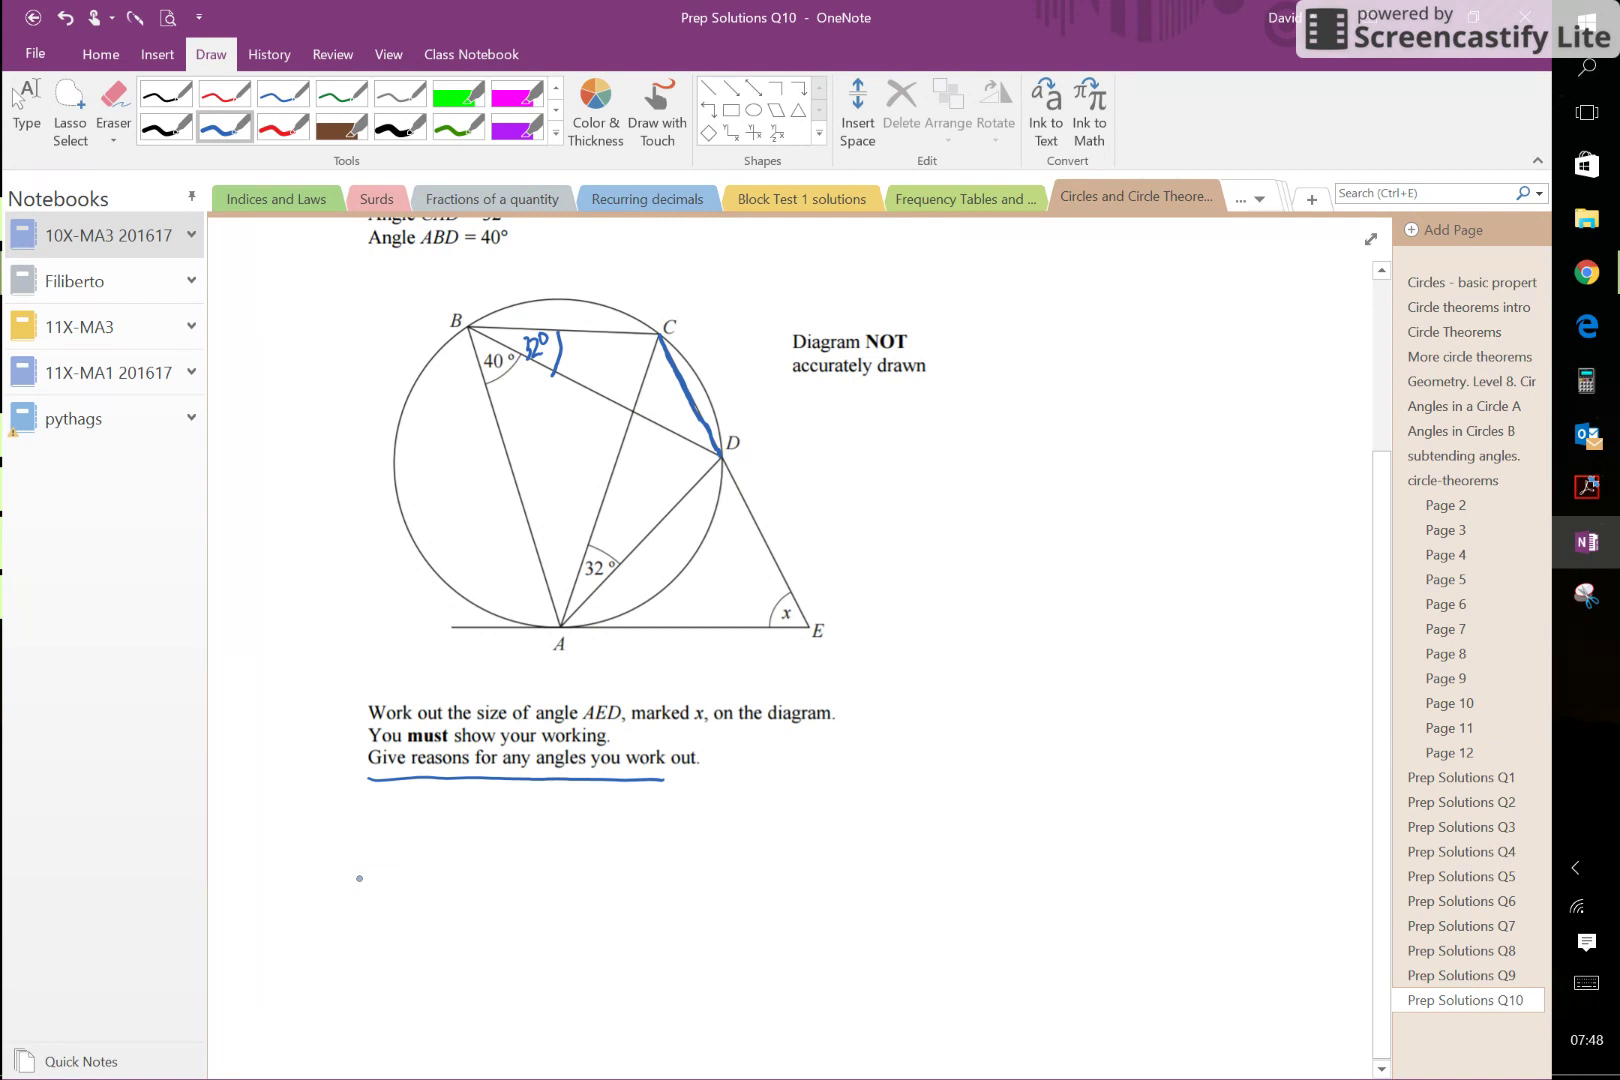
left_click_drag(362, 868, 368, 891)
mouse_move(368, 867)
left_mouse_down()
mouse_move(372, 892)
mouse_move(395, 889)
left_mouse_up()
mouse_move(395, 866)
left_mouse_down()
mouse_move(396, 889)
mouse_move(379, 856)
mouse_move(440, 872)
left_mouse_up()
mouse_move(420, 884)
left_mouse_down()
mouse_move(500, 887)
mouse_move(497, 849)
mouse_move(542, 897)
left_mouse_up()
mouse_move(570, 866)
left_mouse_down()
mouse_move(556, 876)
mouse_move(587, 880)
mouse_move(582, 897)
mouse_move(631, 862)
mouse_move(620, 880)
mouse_move(668, 881)
left_mouse_up()
left_click_drag(686, 866, 733, 880)
mouse_move(724, 866)
left_mouse_down()
mouse_move(789, 878)
mouse_move(826, 858)
mouse_move(828, 876)
left_mouse_up()
mouse_move(870, 840)
left_mouse_down()
mouse_move(848, 890)
mouse_move(870, 862)
left_mouse_up()
left_click_drag(866, 876, 926, 876)
mouse_move(947, 850)
left_mouse_down()
mouse_move(936, 876)
mouse_move(1000, 866)
left_mouse_up()
mouse_move(1026, 856)
left_mouse_down()
mouse_move(1024, 874)
mouse_move(1068, 870)
left_mouse_up()
left_click_drag(1072, 862, 1094, 874)
left_click_drag(1150, 835, 1140, 870)
mouse_move(1172, 842)
left_mouse_down()
mouse_move(1162, 868)
mouse_move(1190, 884)
left_mouse_up()
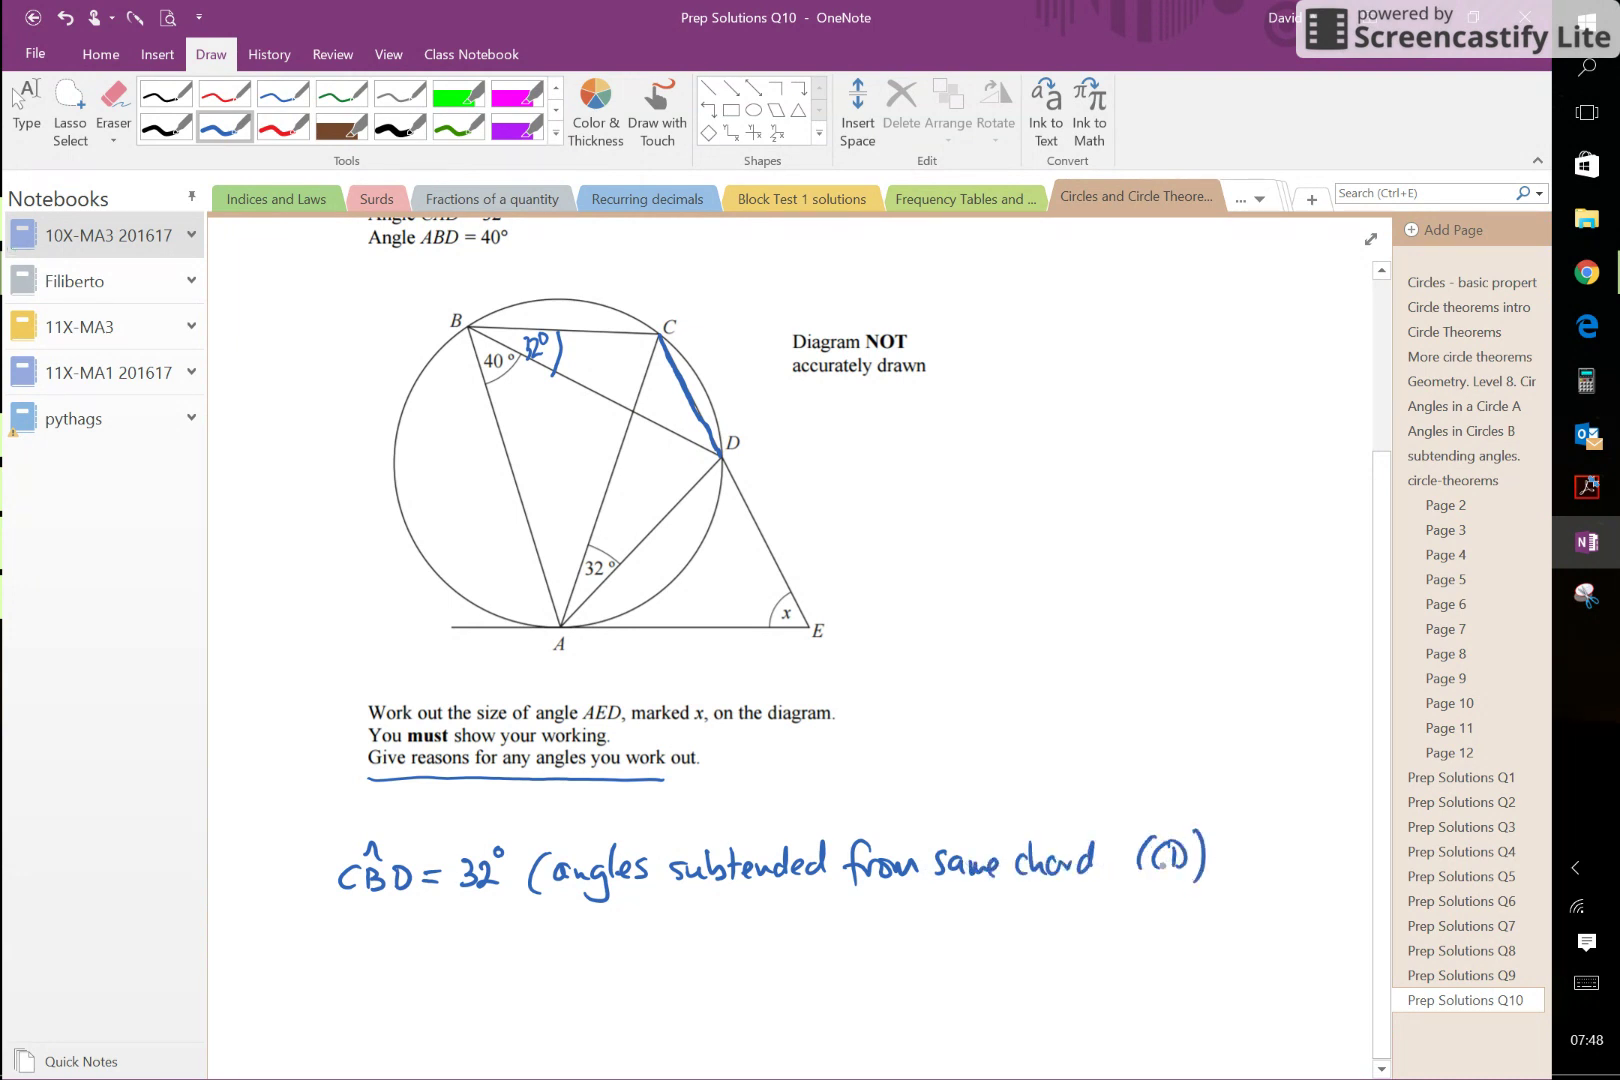
- Finish the reason on a second line: 'in same segment are equal)'
left_click_drag(543, 918, 545, 938)
left_click_drag(550, 928, 612, 940)
left_click_drag(628, 926, 690, 938)
mouse_move(732, 912)
left_mouse_down()
mouse_move(720, 940)
mouse_move(756, 936)
mouse_move(760, 956)
mouse_move(840, 934)
left_mouse_up()
mouse_move(852, 898)
left_mouse_down()
mouse_move(848, 932)
mouse_move(850, 914)
left_mouse_up()
mouse_move(888, 912)
left_mouse_down()
mouse_move(884, 926)
mouse_move(906, 928)
left_mouse_up()
mouse_move(898, 926)
left_mouse_down()
mouse_move(922, 910)
mouse_move(924, 930)
left_mouse_up()
mouse_move(944, 920)
left_mouse_down()
mouse_move(976, 940)
mouse_move(1008, 930)
left_mouse_up()
left_click_drag(1024, 910, 1034, 926)
left_click_drag(1046, 898, 1068, 945)
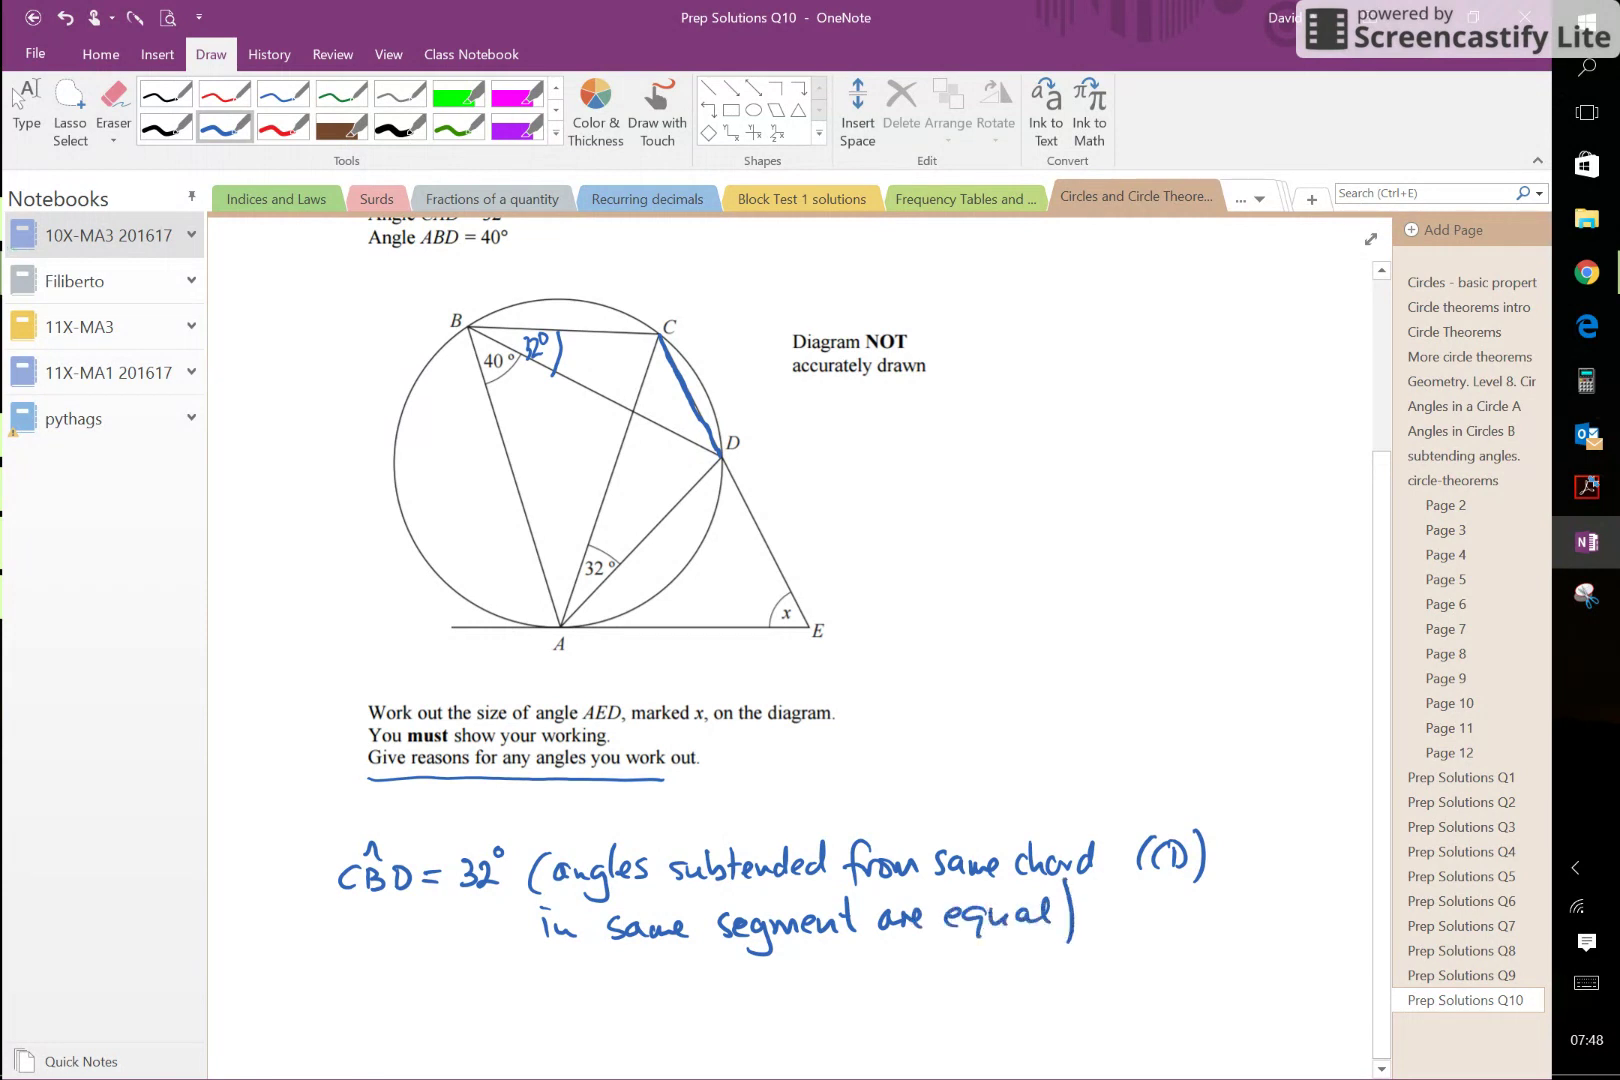
- Erase the blue highlight on chord CD and trace chord AD in blue instead
left_click(27, 110)
scroll(800, 640, "down", 1)
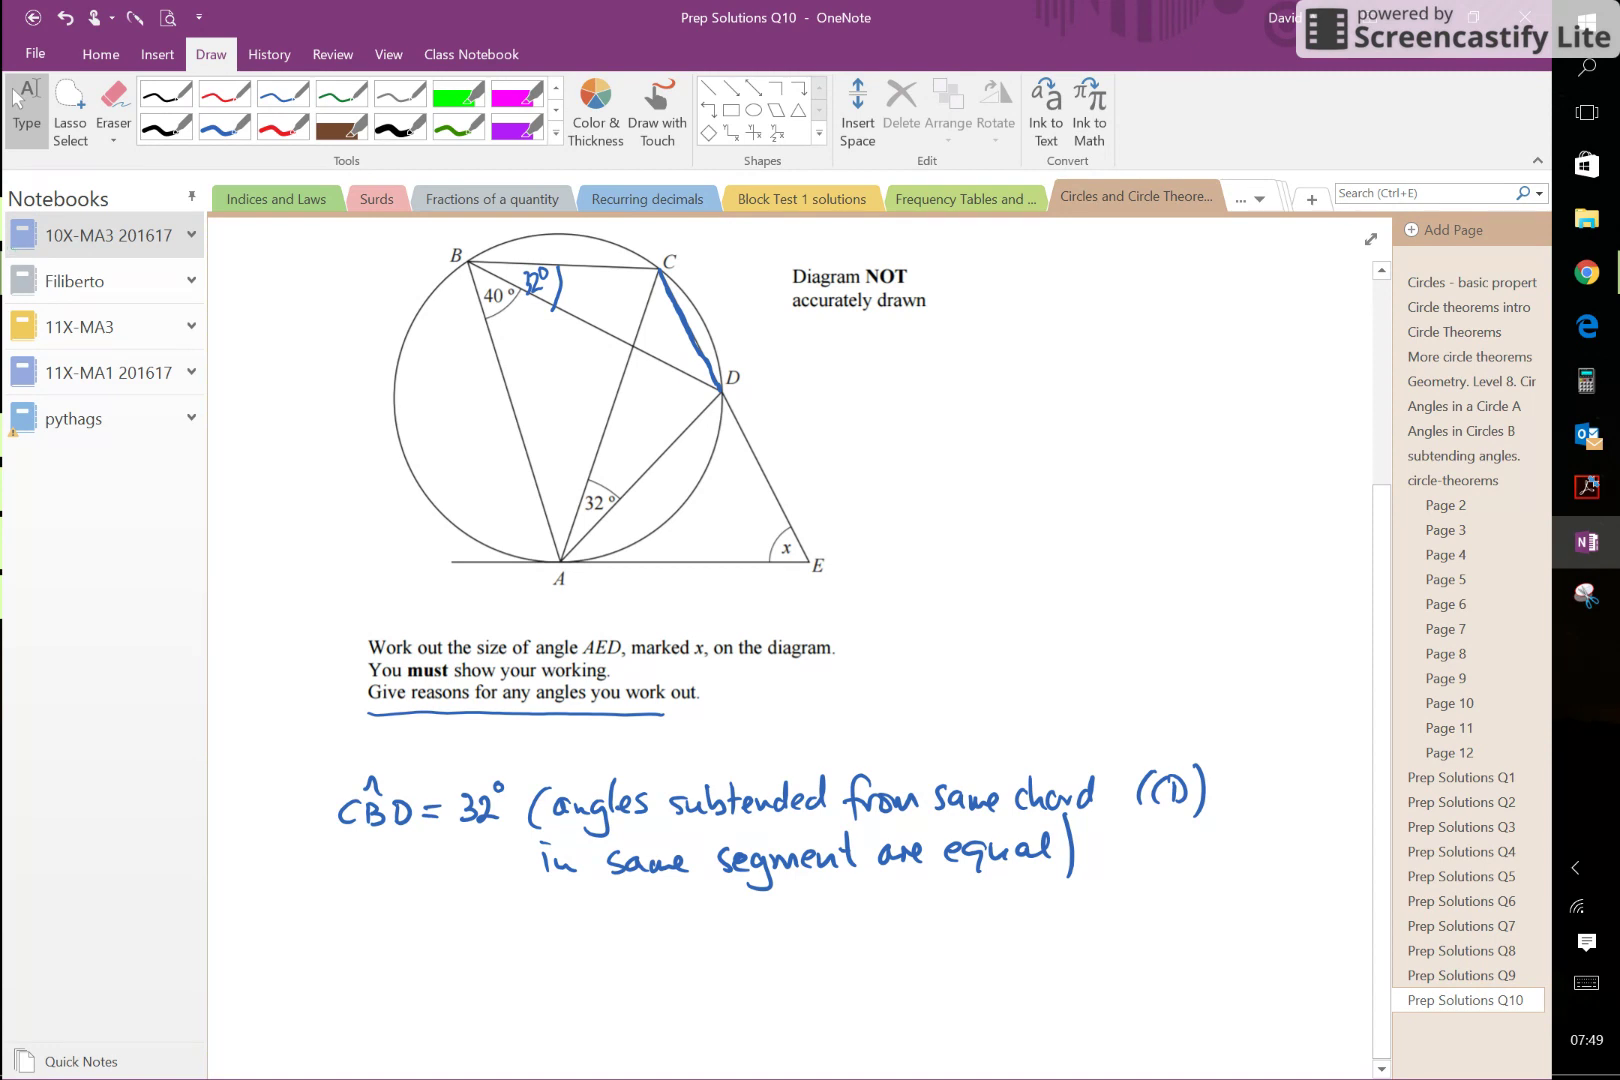
left_click(224, 129)
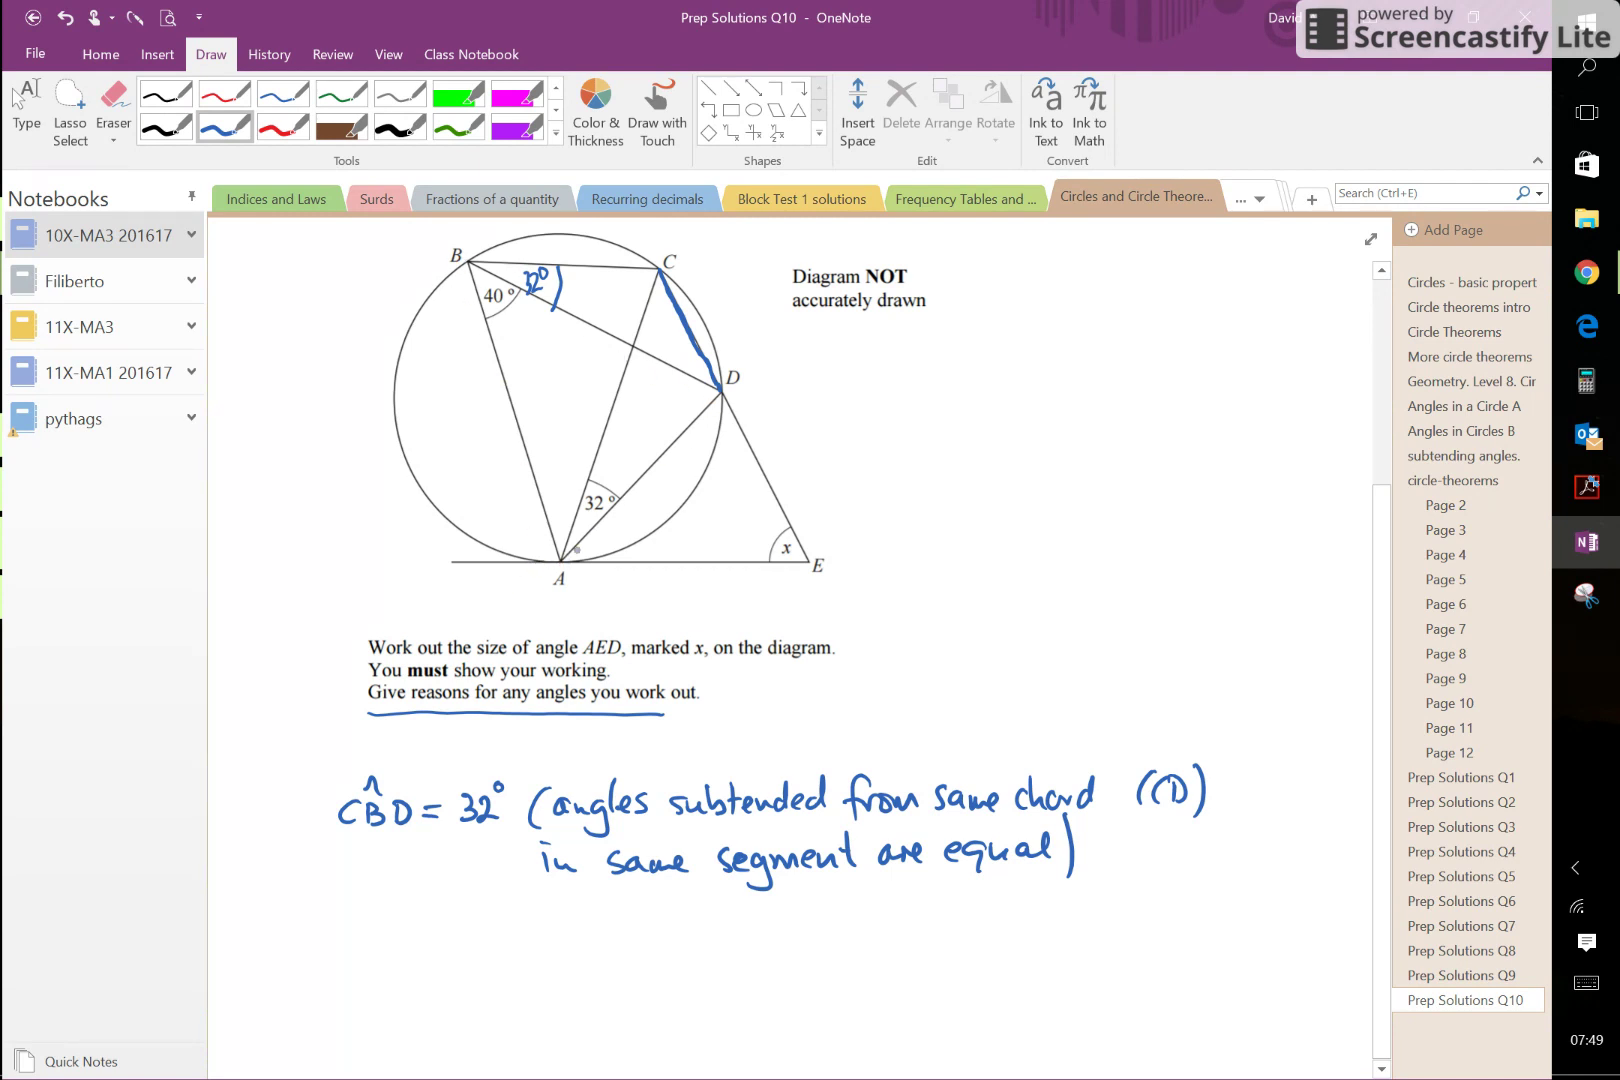
left_click(113, 110)
left_click(708, 338)
left_click(224, 127)
left_click_drag(560, 562, 720, 395)
- Clear the stray marks at B and mark the angle between AD and the tangent as 40°
mouse_move(482, 347)
left_mouse_down()
mouse_move(468, 262)
mouse_move(539, 308)
mouse_move(500, 285)
mouse_move(525, 300)
left_mouse_up()
left_click(113, 110)
left_click(224, 127)
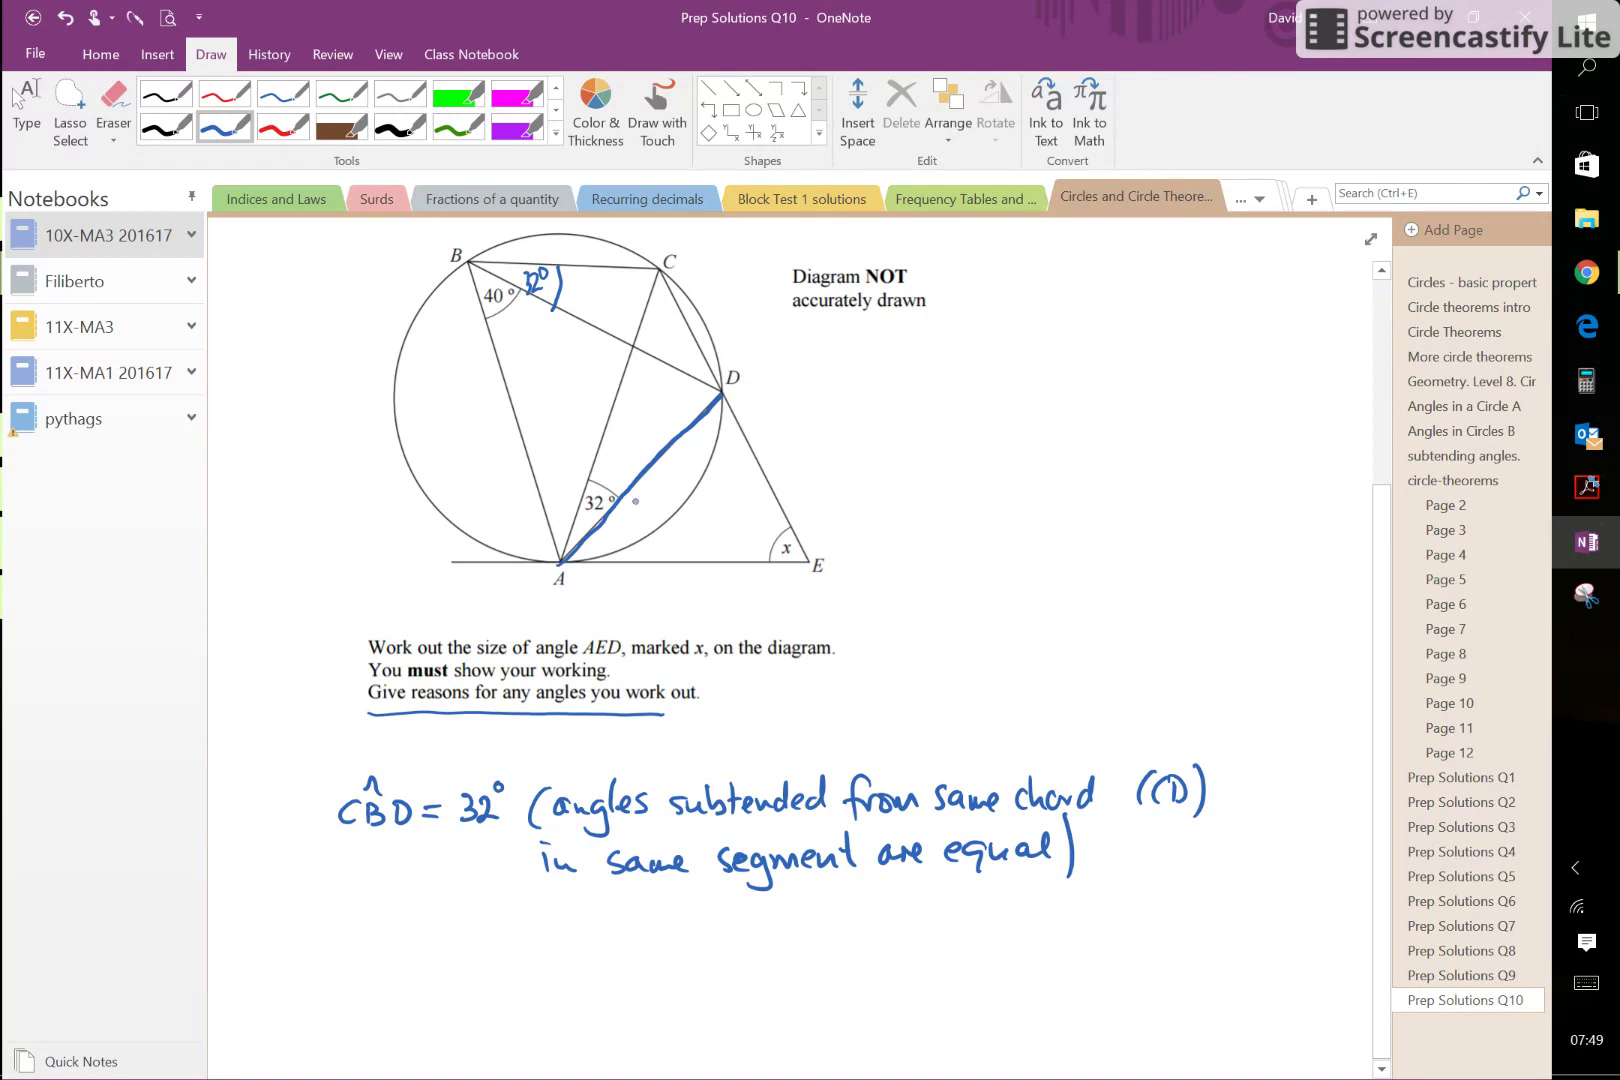
mouse_move(630, 490)
left_mouse_down()
mouse_move(652, 525)
mouse_move(645, 565)
mouse_move(614, 557)
mouse_move(628, 530)
left_mouse_up()
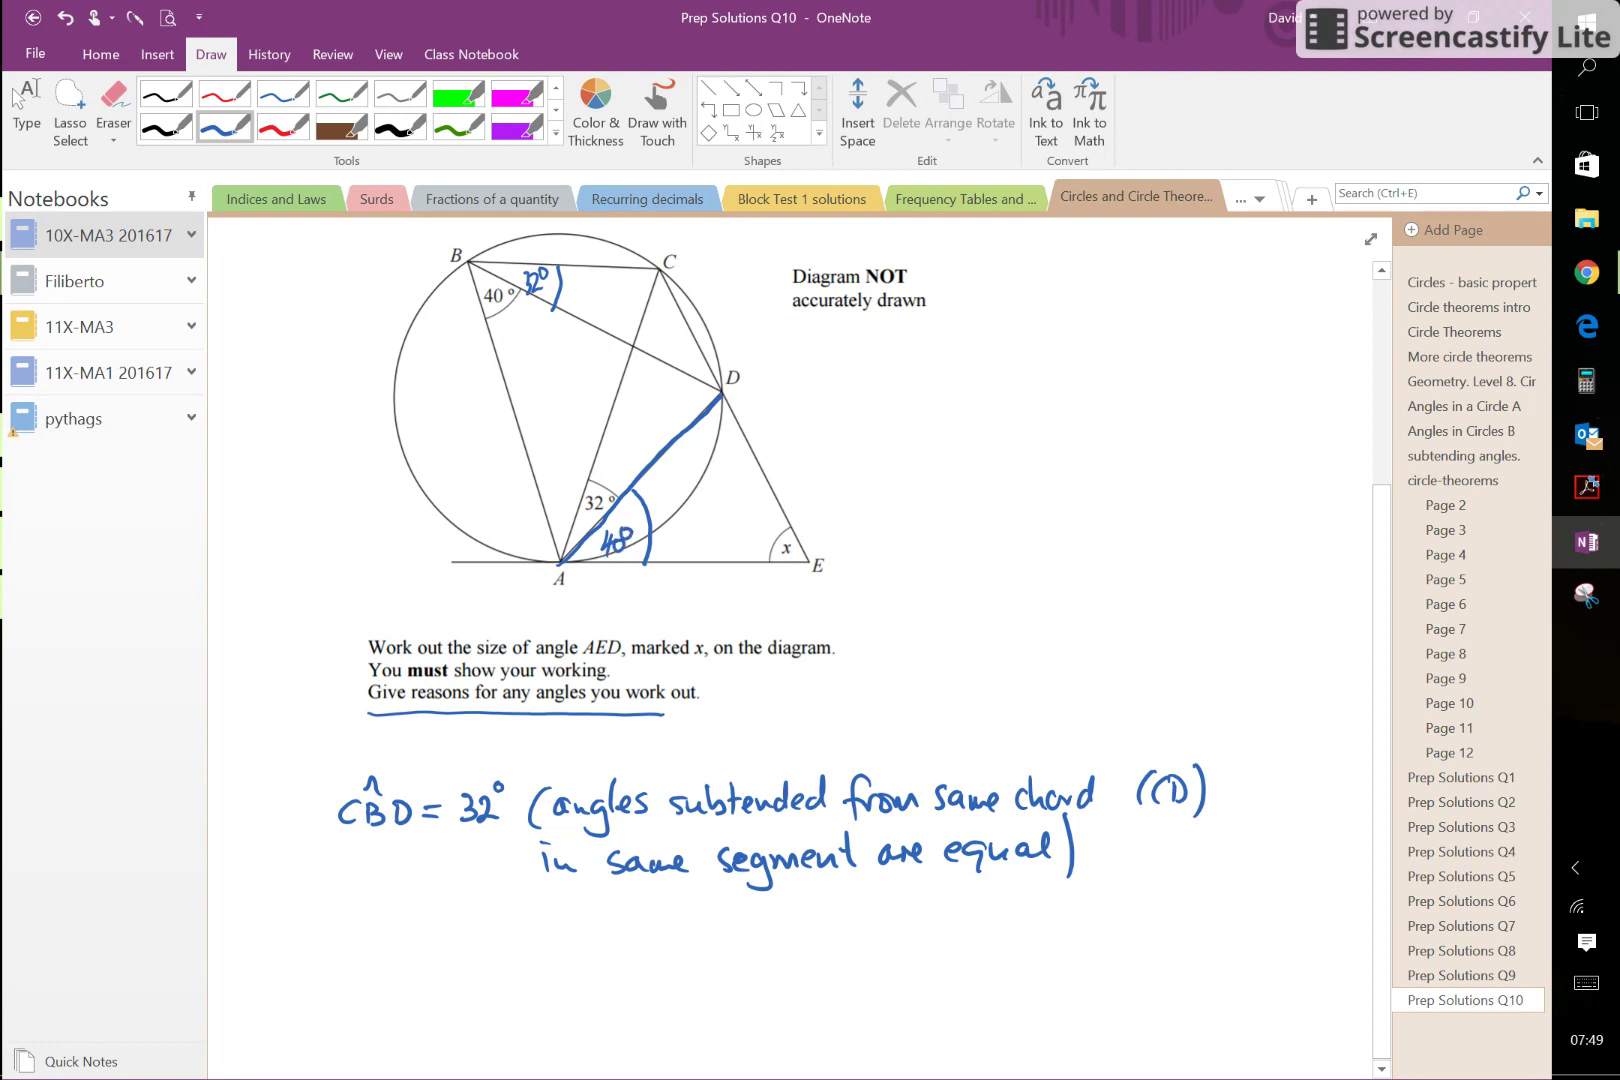
- Write 'DÂE = 40° (' on a new line below the first working step
left_click(27, 110)
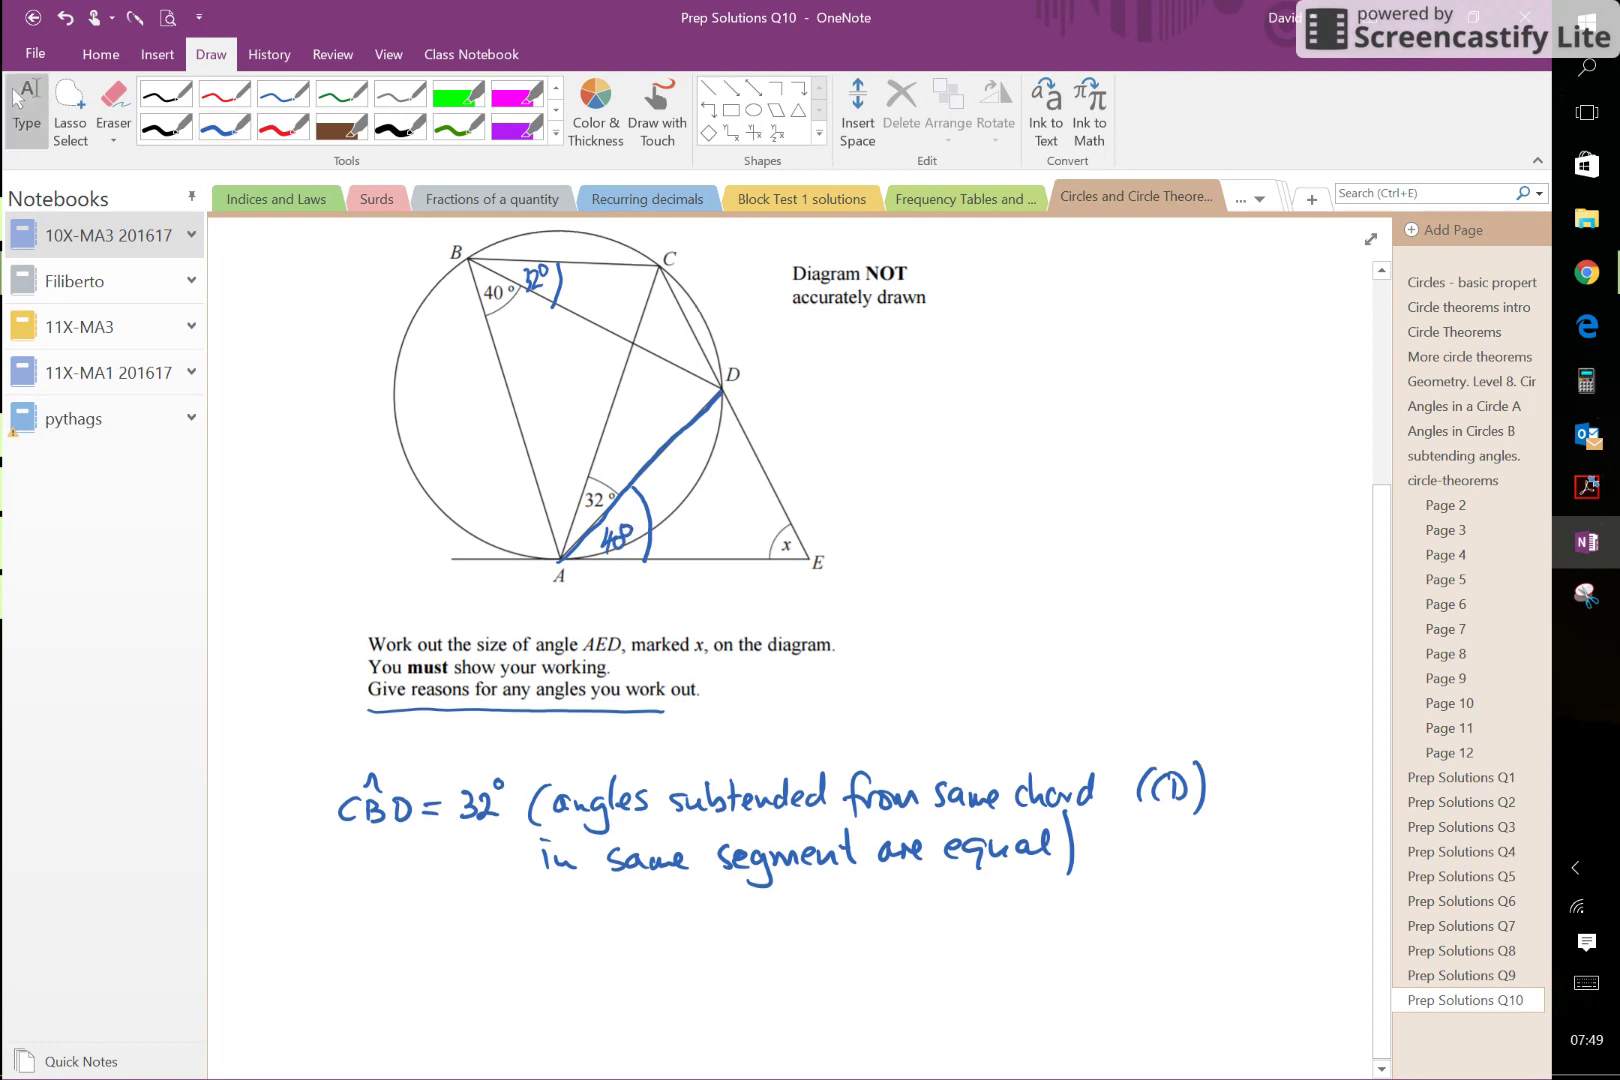
scroll(800, 500, "down", 1)
left_click(224, 127)
mouse_move(352, 898)
left_mouse_down()
mouse_move(346, 942)
mouse_move(383, 918)
left_mouse_up()
left_click(400, 930)
mouse_move(383, 918)
left_mouse_down()
mouse_move(395, 950)
mouse_move(421, 947)
left_mouse_up()
left_click_drag(403, 935, 417, 922)
left_click_drag(371, 913, 402, 913)
left_click_drag(448, 942, 505, 934)
mouse_move(503, 918)
left_mouse_down()
mouse_move(500, 946)
mouse_move(516, 926)
left_mouse_up()
left_click_drag(531, 893, 530, 902)
left_click_drag(582, 898, 578, 948)
left_click_drag(590, 925, 607, 930)
- Complete the reason as 'Alt. Seg. Th)' after 40°
mouse_move(620, 901)
left_mouse_down()
mouse_move(622, 944)
mouse_move(640, 944)
left_mouse_up()
left_click_drag(615, 928, 657, 936)
left_click_drag(695, 906, 676, 937)
left_click_drag(698, 928, 715, 968)
left_click_drag(746, 934, 747, 935)
mouse_move(778, 902)
left_mouse_down()
mouse_move(782, 930)
mouse_move(793, 896)
left_mouse_up()
mouse_move(792, 899)
left_mouse_down()
mouse_move(790, 934)
mouse_move(818, 932)
left_mouse_up()
left_click_drag(818, 885, 830, 955)
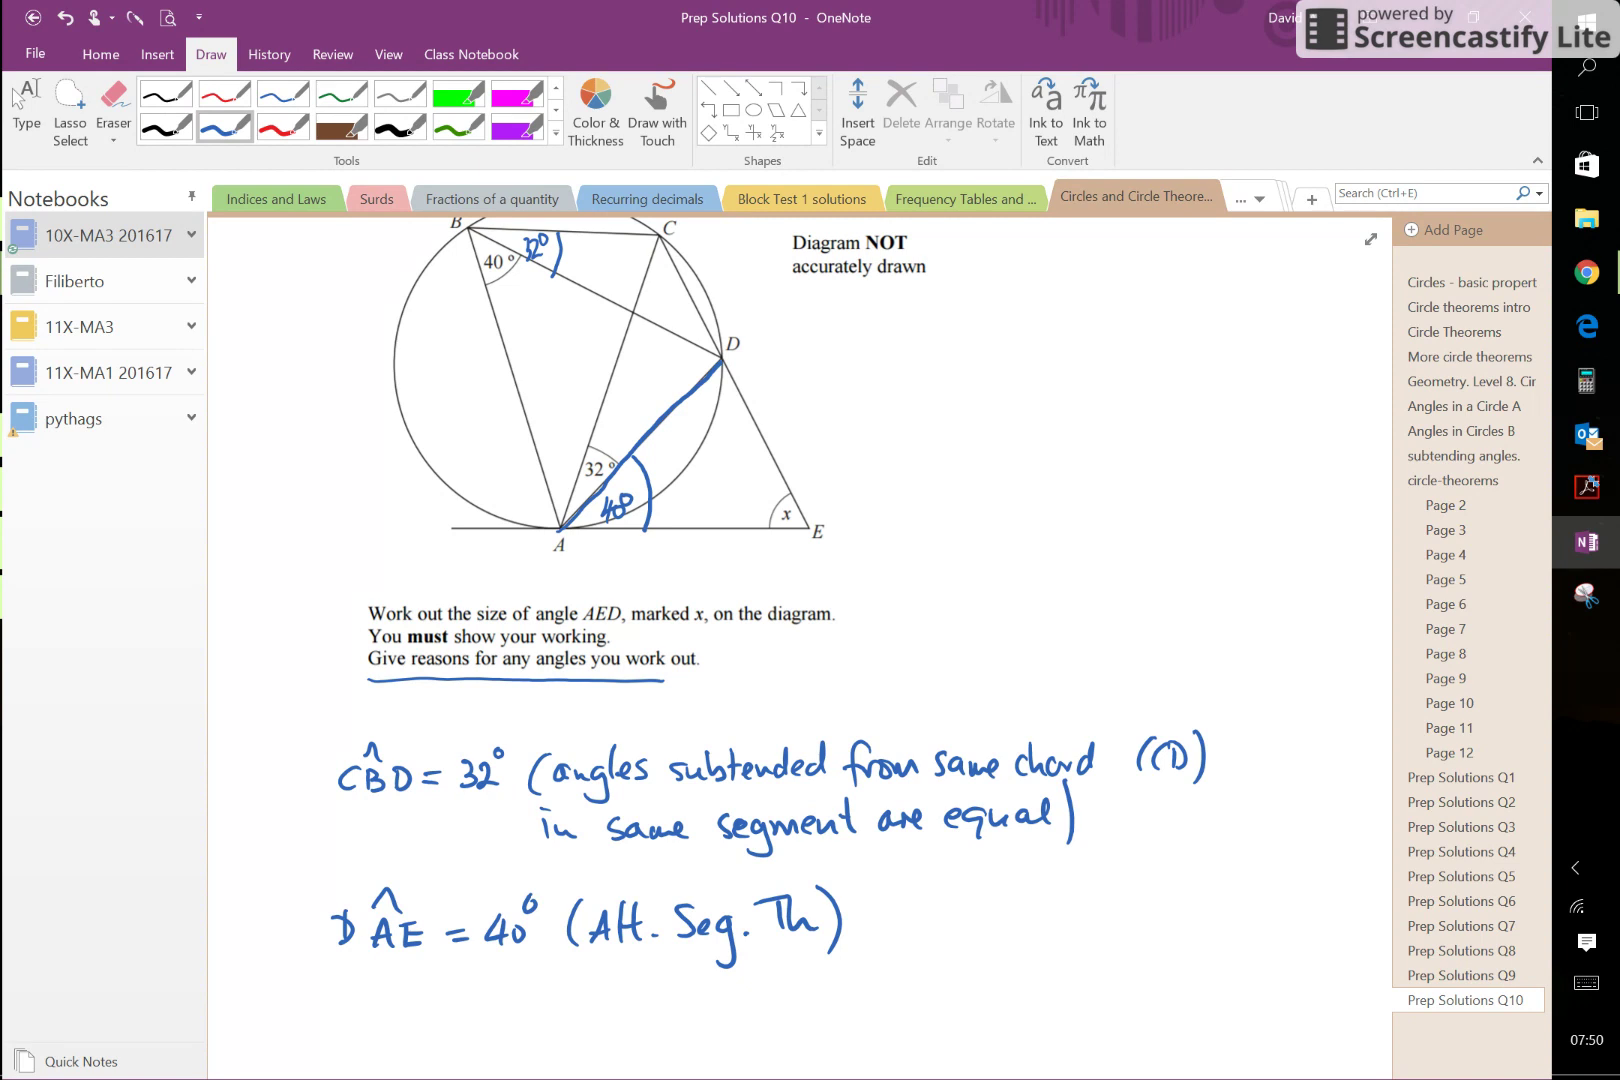
left_click(1586, 272)
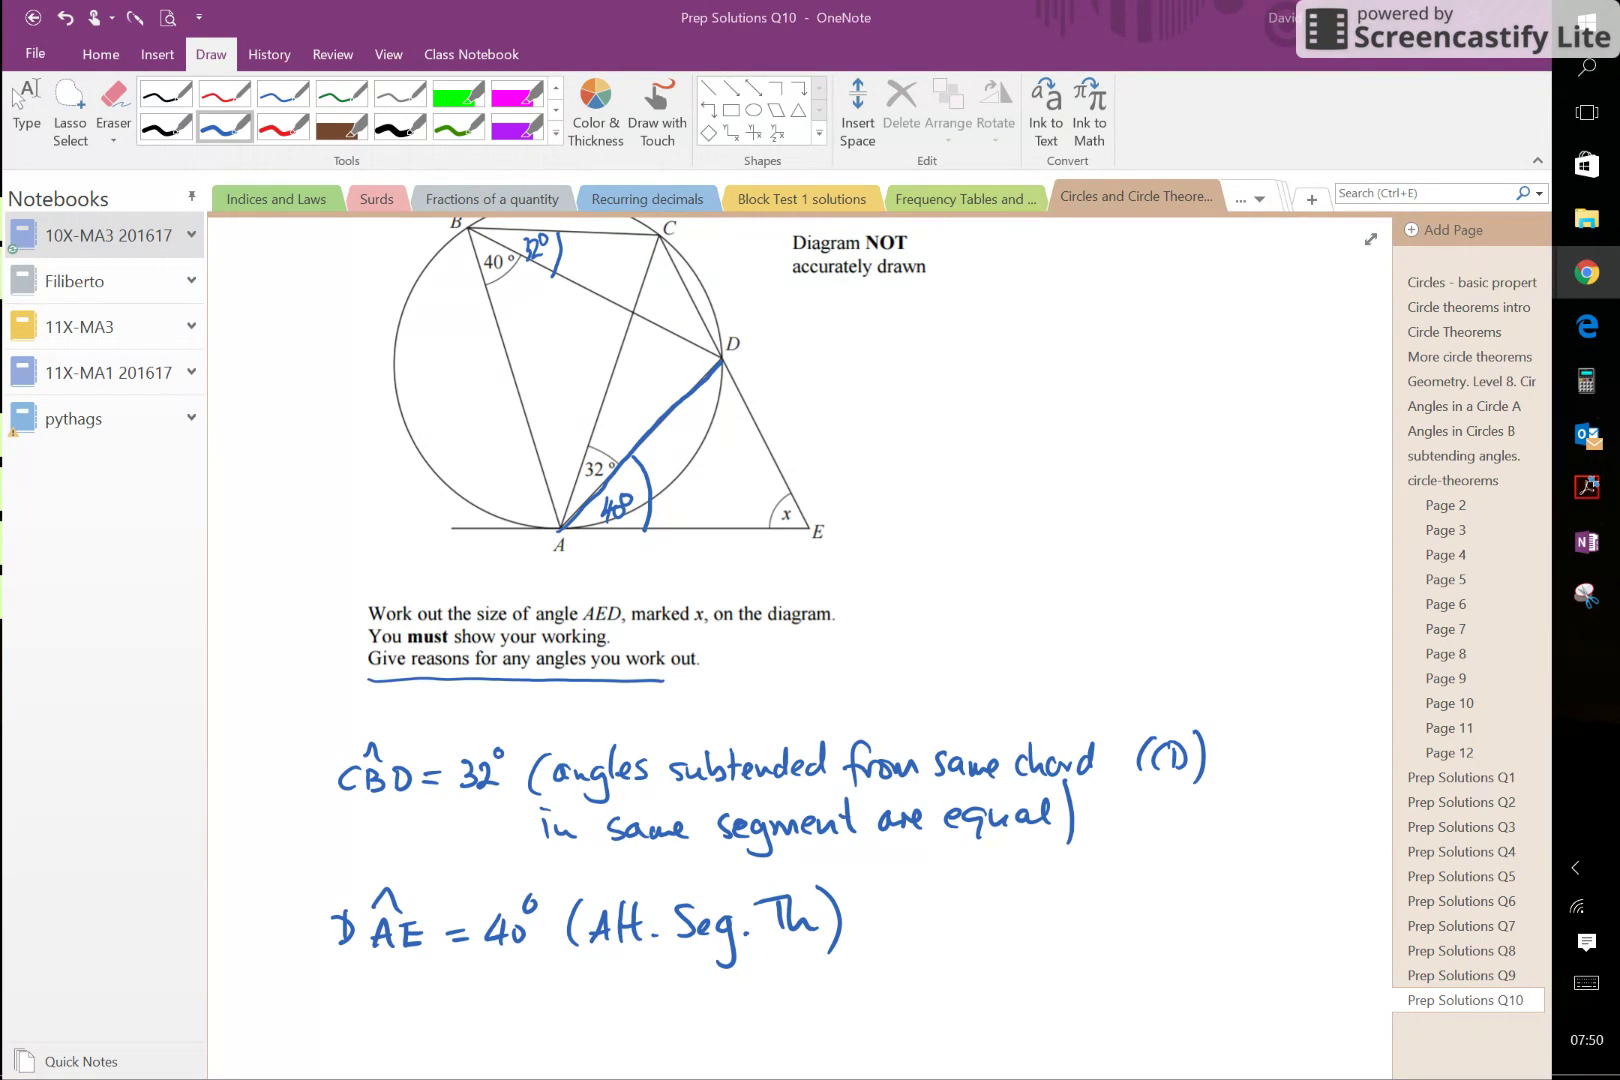
left_click(1586, 541)
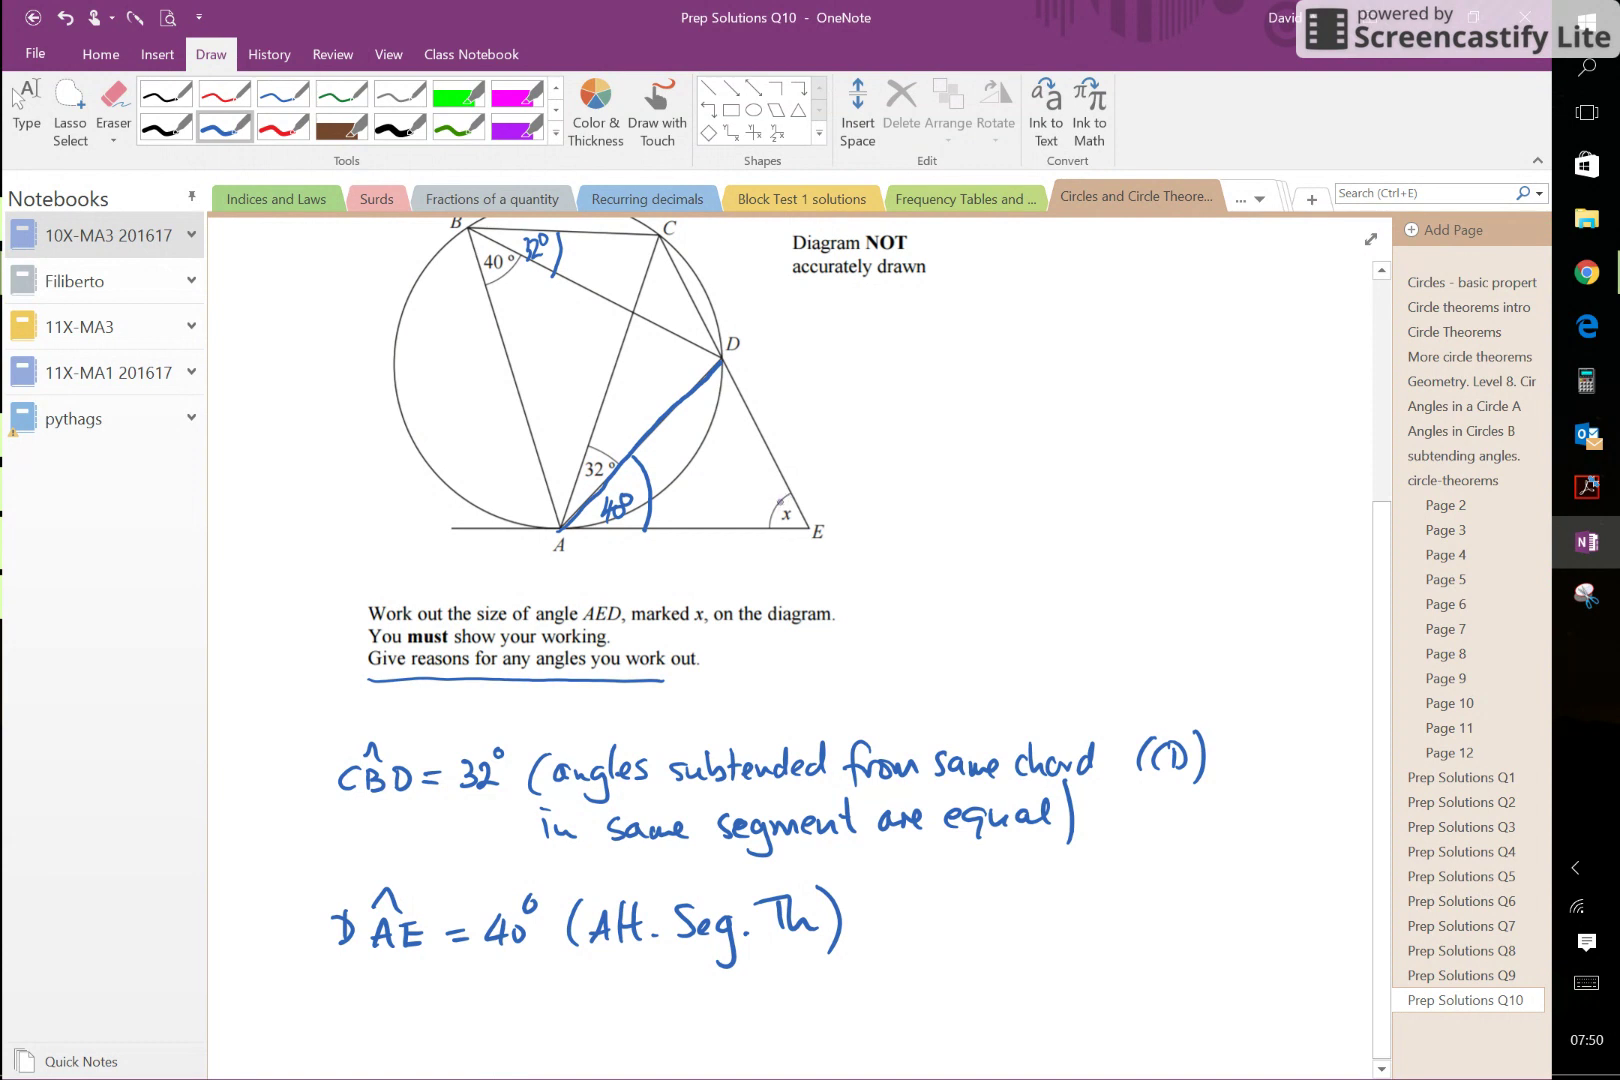
- Draw an angle arc at D and mark angle ACD at C as 40°
left_click_drag(688, 398, 750, 408)
mouse_move(679, 299)
left_mouse_down()
mouse_move(658, 293)
mouse_move(667, 279)
left_mouse_up()
left_click(16, 97)
scroll(600, 500, "down", 3)
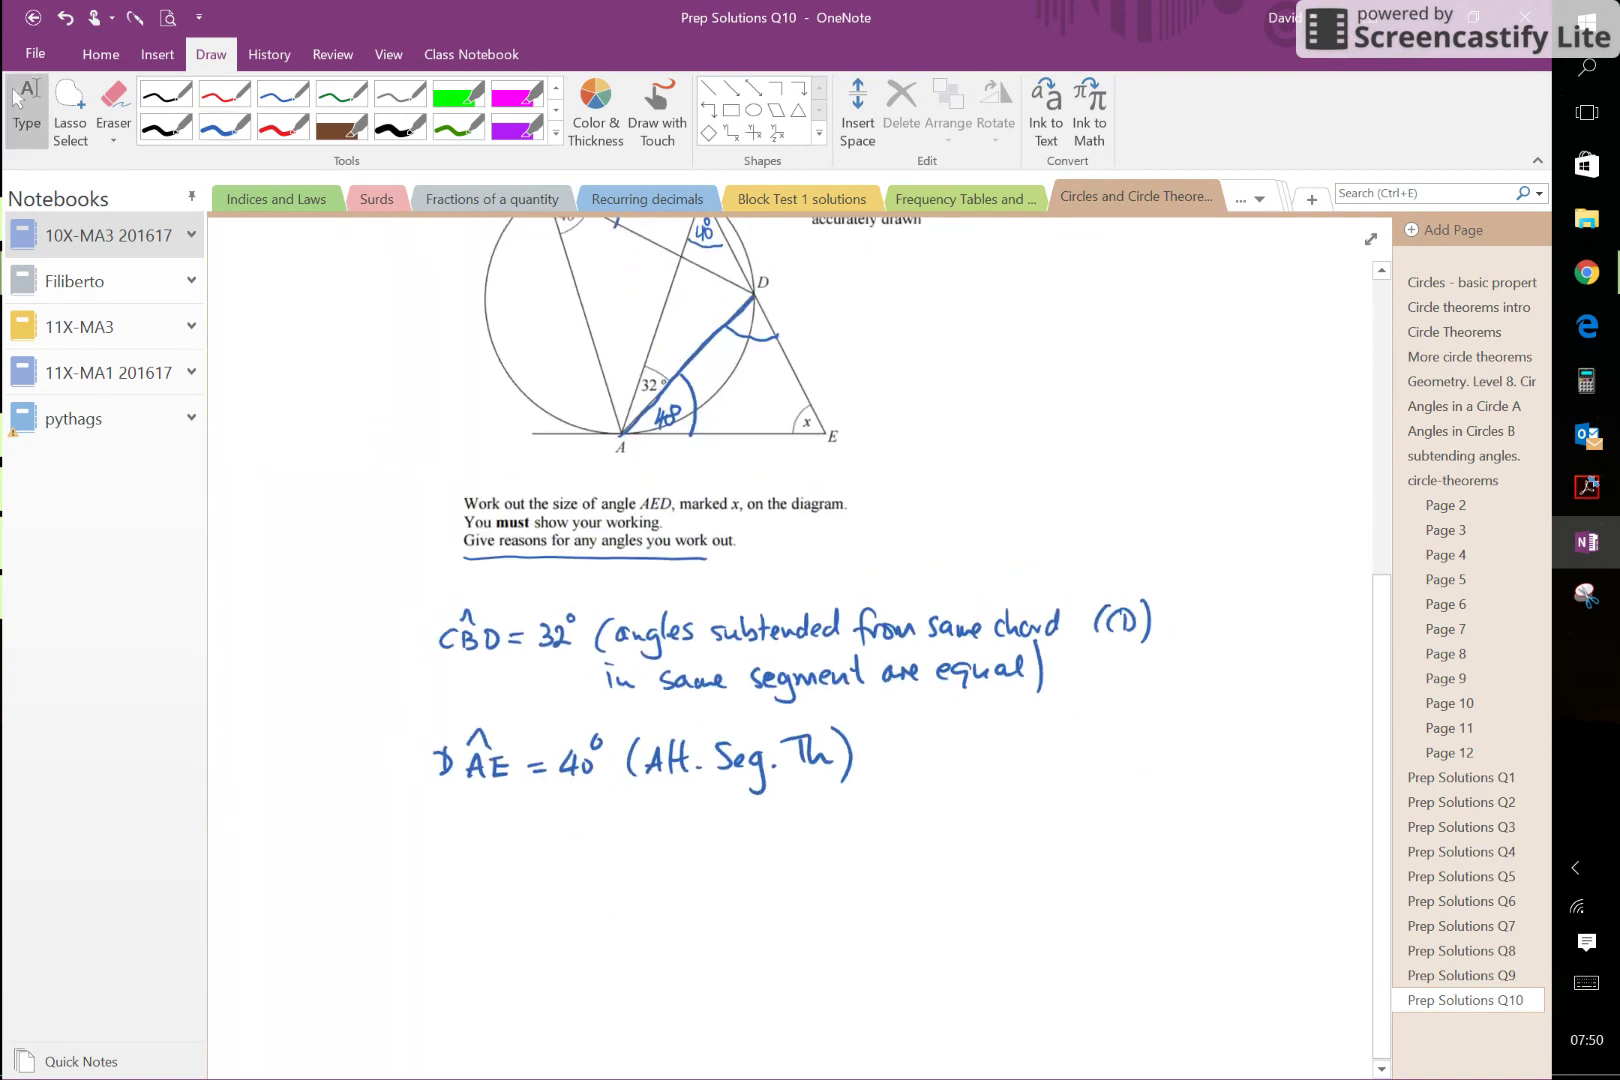
scroll(600, 500, "up", 1)
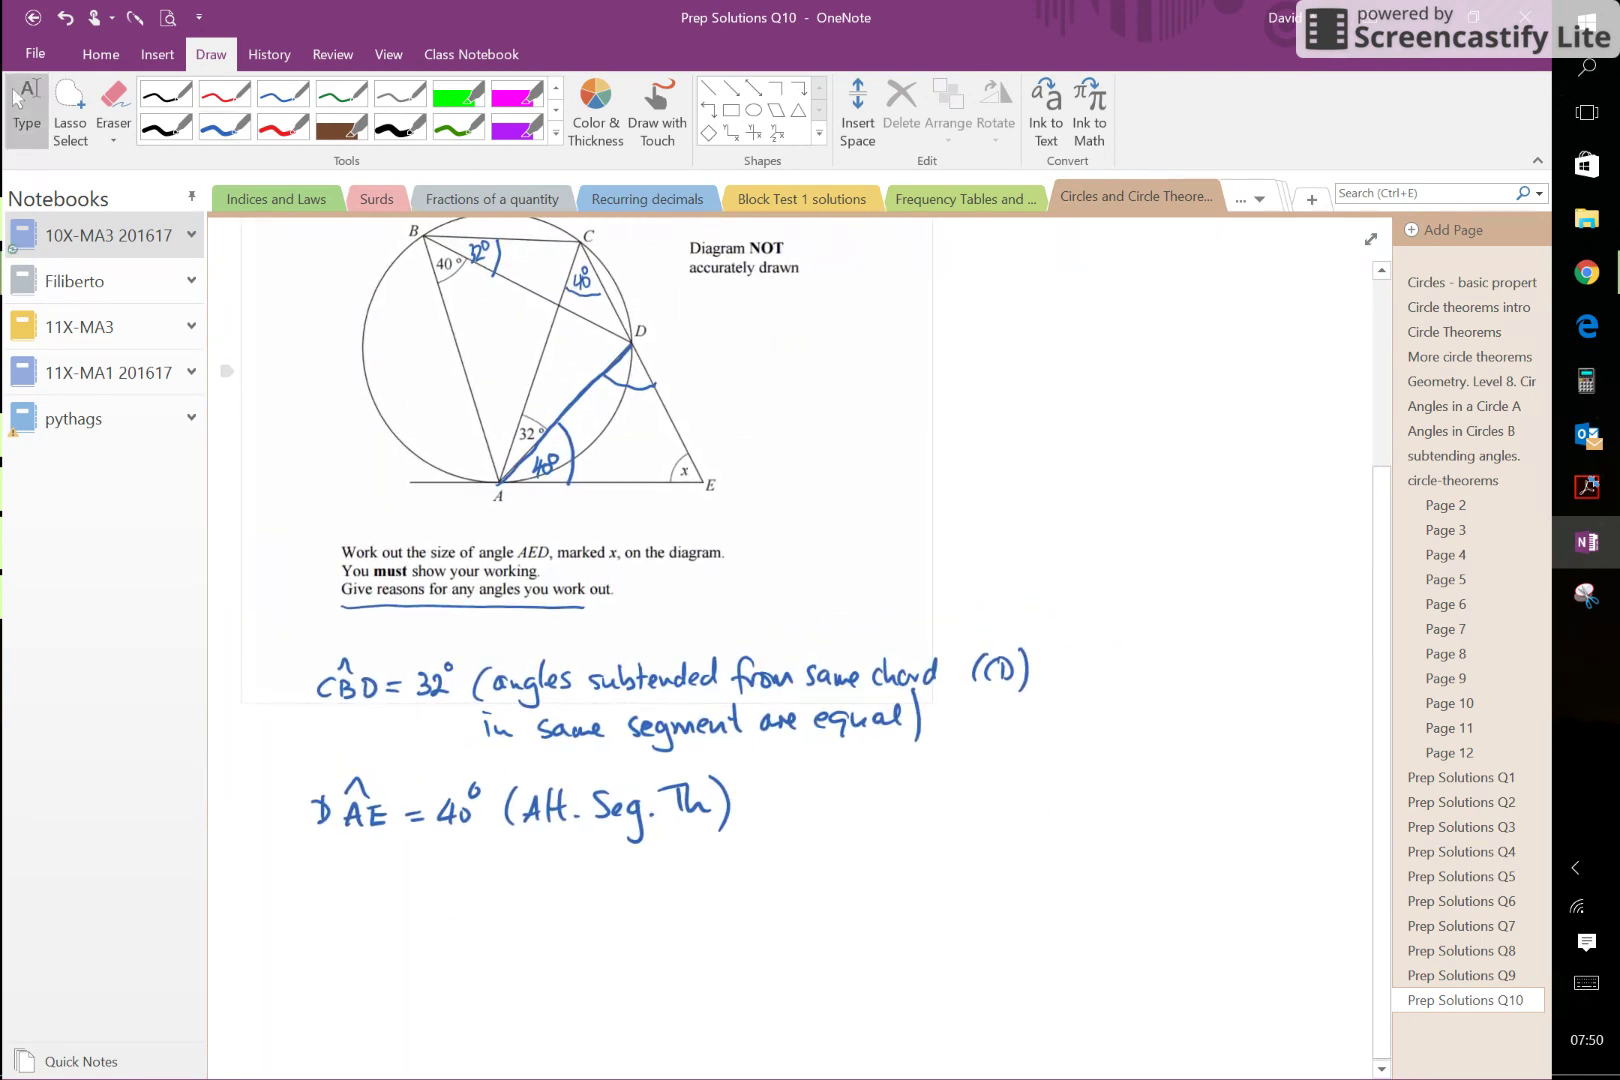
- Write 'AĈD = 40° (angles subtended from same' below the DÂE line
left_click(224, 127)
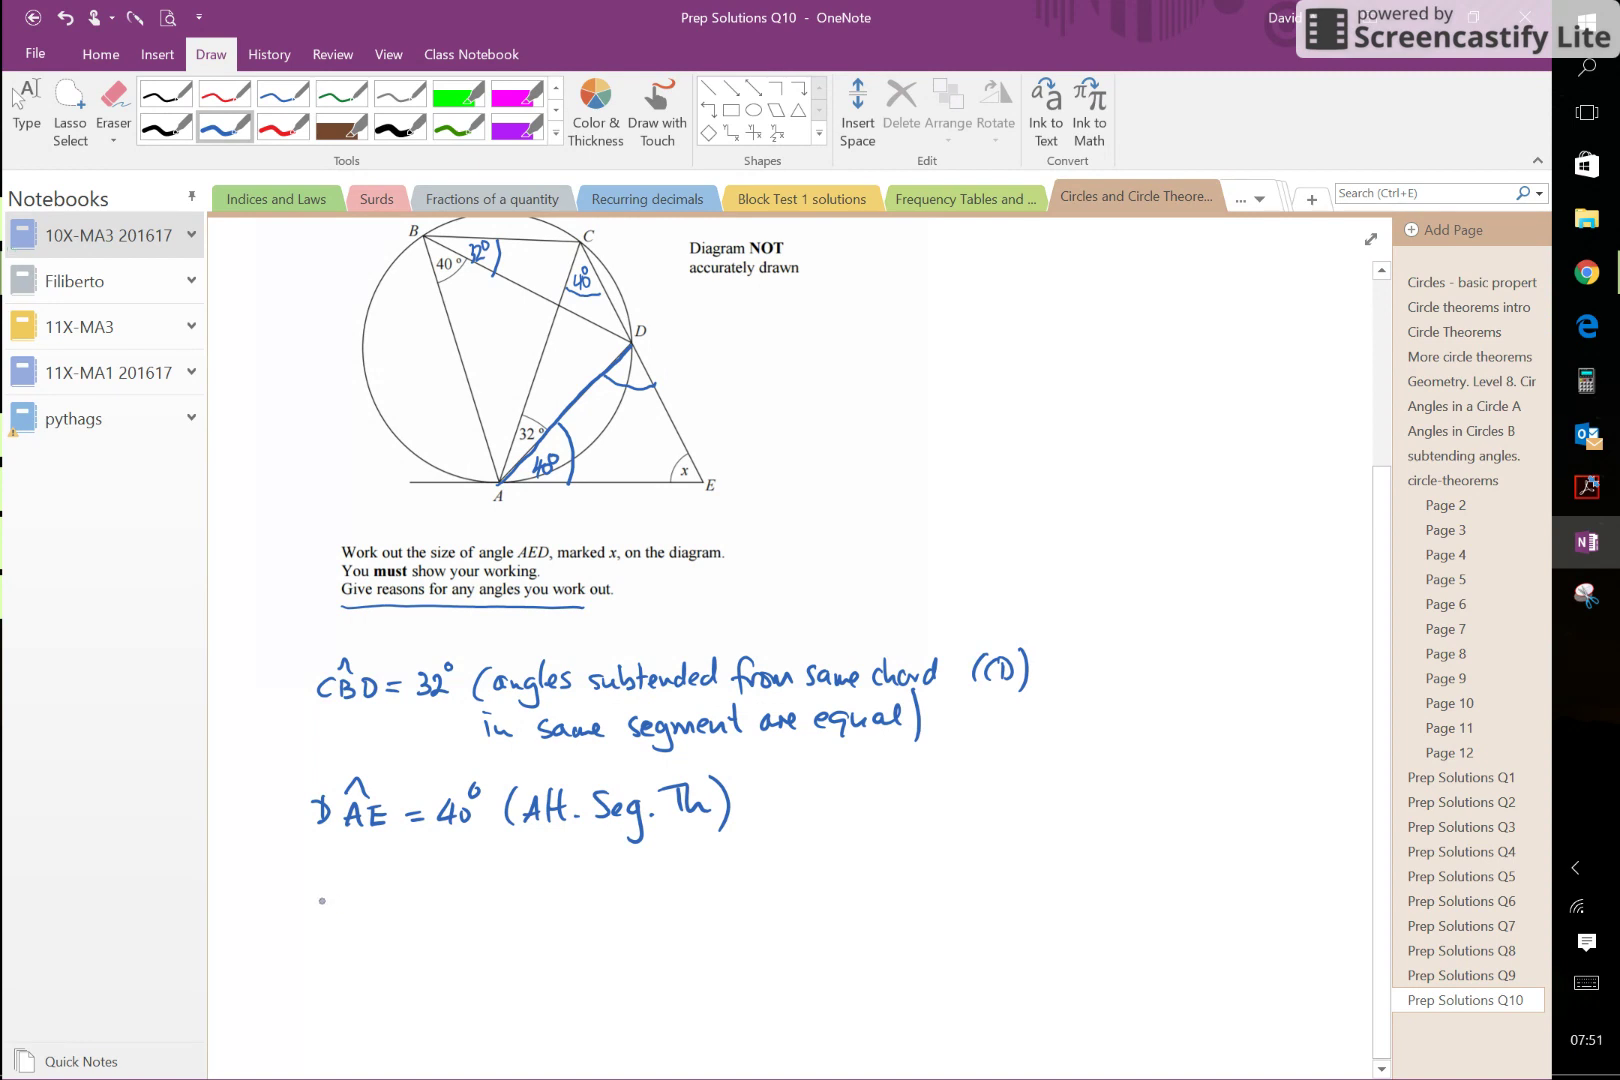
mouse_move(297, 933)
left_mouse_down()
mouse_move(306, 905)
mouse_move(317, 933)
left_mouse_up()
left_click_drag(301, 922, 372, 927)
mouse_move(372, 901)
left_mouse_down()
mouse_move(372, 928)
mouse_move(353, 896)
mouse_move(417, 916)
left_mouse_up()
mouse_move(396, 907)
left_mouse_down()
mouse_move(450, 914)
mouse_move(442, 929)
left_mouse_up()
left_click_drag(461, 893, 511, 922)
mouse_move(533, 904)
left_mouse_down()
mouse_move(566, 914)
mouse_move(565, 936)
left_mouse_up()
mouse_move(579, 912)
left_mouse_down()
mouse_move(578, 882)
mouse_move(622, 913)
left_mouse_up()
mouse_move(655, 893)
left_mouse_down()
mouse_move(640, 915)
mouse_move(696, 908)
left_mouse_up()
mouse_move(684, 895)
left_mouse_down()
mouse_move(738, 912)
mouse_move(744, 877)
left_mouse_up()
mouse_move(744, 898)
left_mouse_down()
mouse_move(774, 877)
mouse_move(796, 917)
left_mouse_up()
left_click_drag(786, 898, 824, 890)
left_click_drag(825, 892, 937, 896)
- Continue with 'chord (AD)' and a second line 'in same segment are equal)'
left_click_drag(968, 884, 964, 902)
left_click_drag(966, 898, 1000, 896)
left_click_drag(1000, 890, 1040, 898)
left_click_drag(1050, 868, 1062, 896)
left_click_drag(1045, 886, 1068, 898)
left_click_drag(1066, 872, 1070, 896)
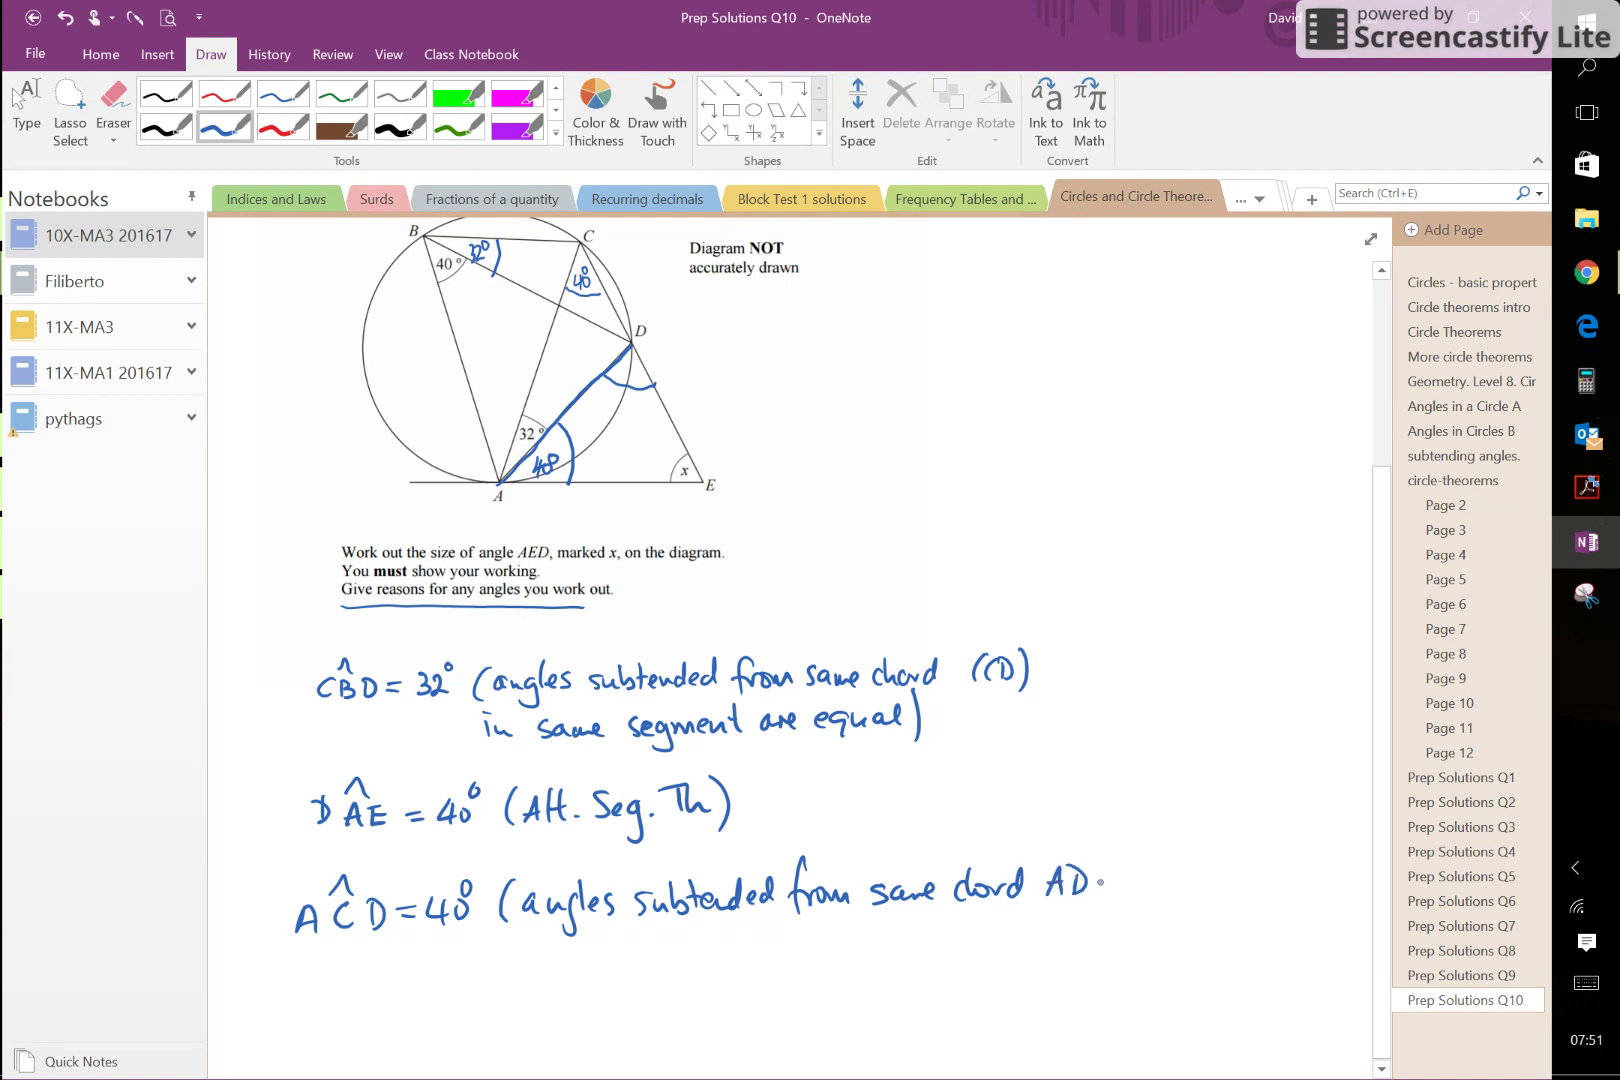
left_click_drag(1045, 862, 1030, 903)
left_click_drag(1088, 860, 1089, 906)
left_click_drag(497, 954, 501, 968)
mouse_move(506, 958)
left_mouse_down()
mouse_move(710, 985)
mouse_move(784, 959)
left_mouse_up()
left_click_drag(774, 948, 832, 960)
left_click_drag(842, 952, 871, 962)
mouse_move(890, 950)
left_mouse_down()
mouse_move(908, 945)
mouse_move(892, 958)
left_mouse_up()
mouse_move(932, 944)
left_mouse_down()
mouse_move(928, 968)
mouse_move(956, 957)
left_mouse_up()
left_click_drag(970, 943, 1006, 981)
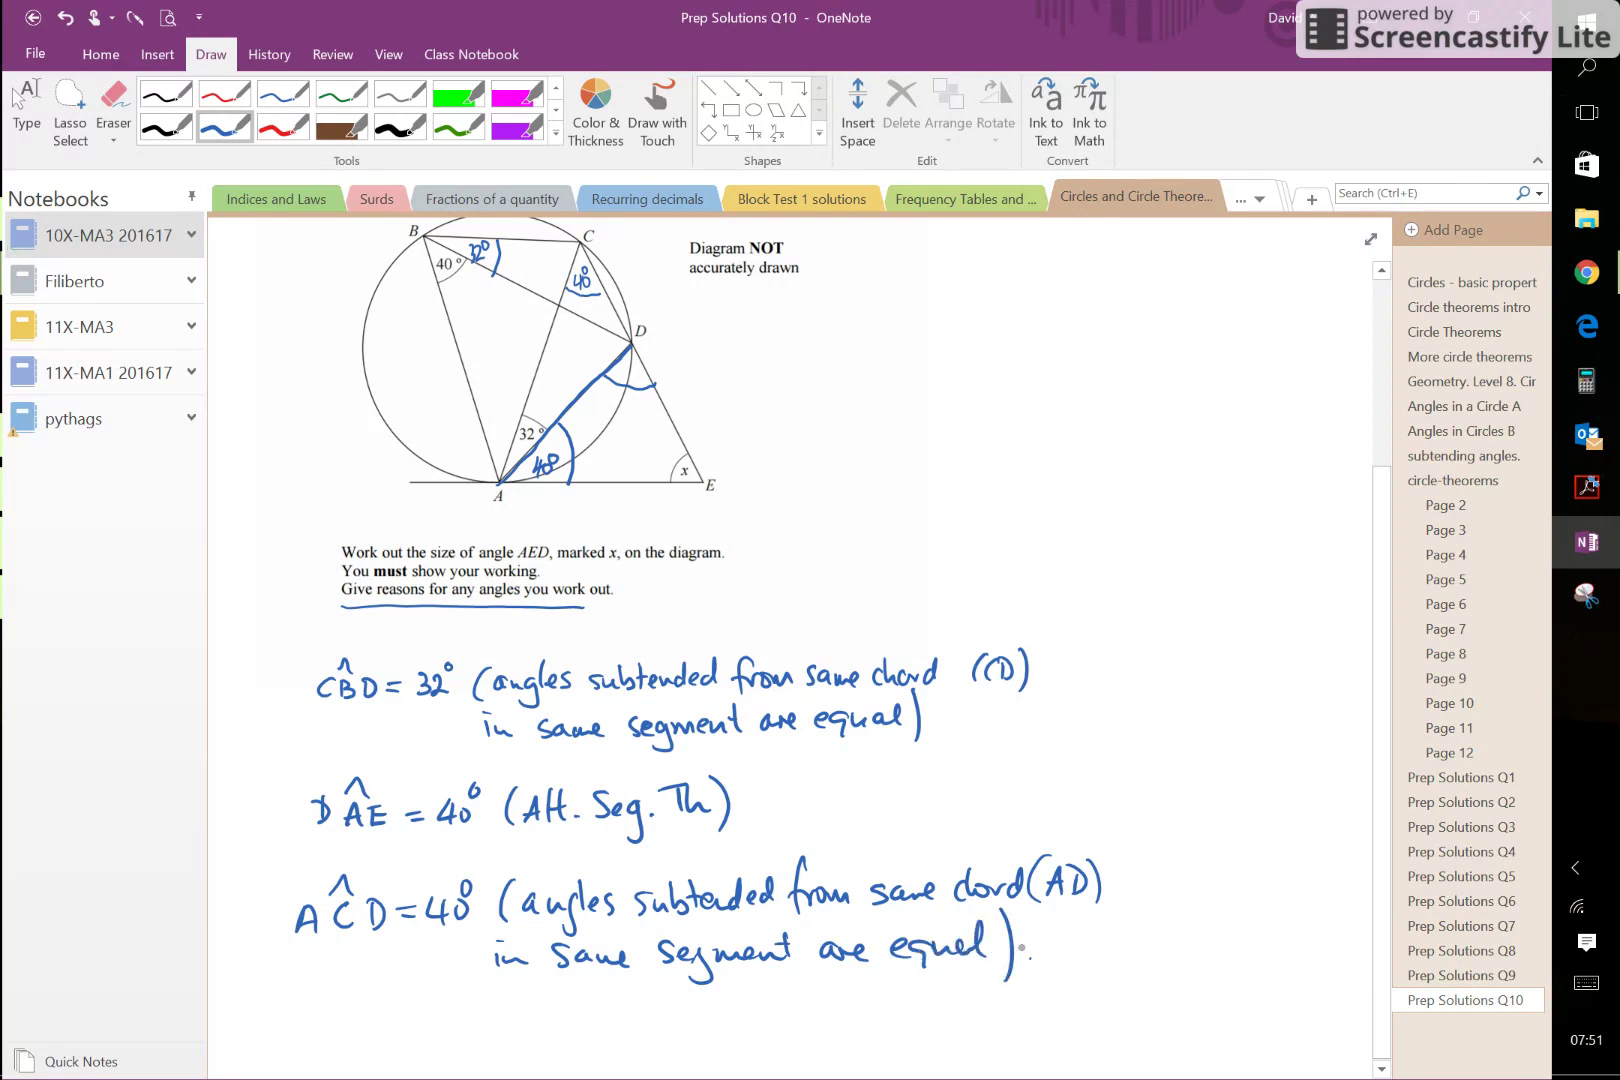
- Draw a blue arc at D marking angle CDA inside the quadrilateral
left_click(24, 108)
scroll(700, 600, "down", 2)
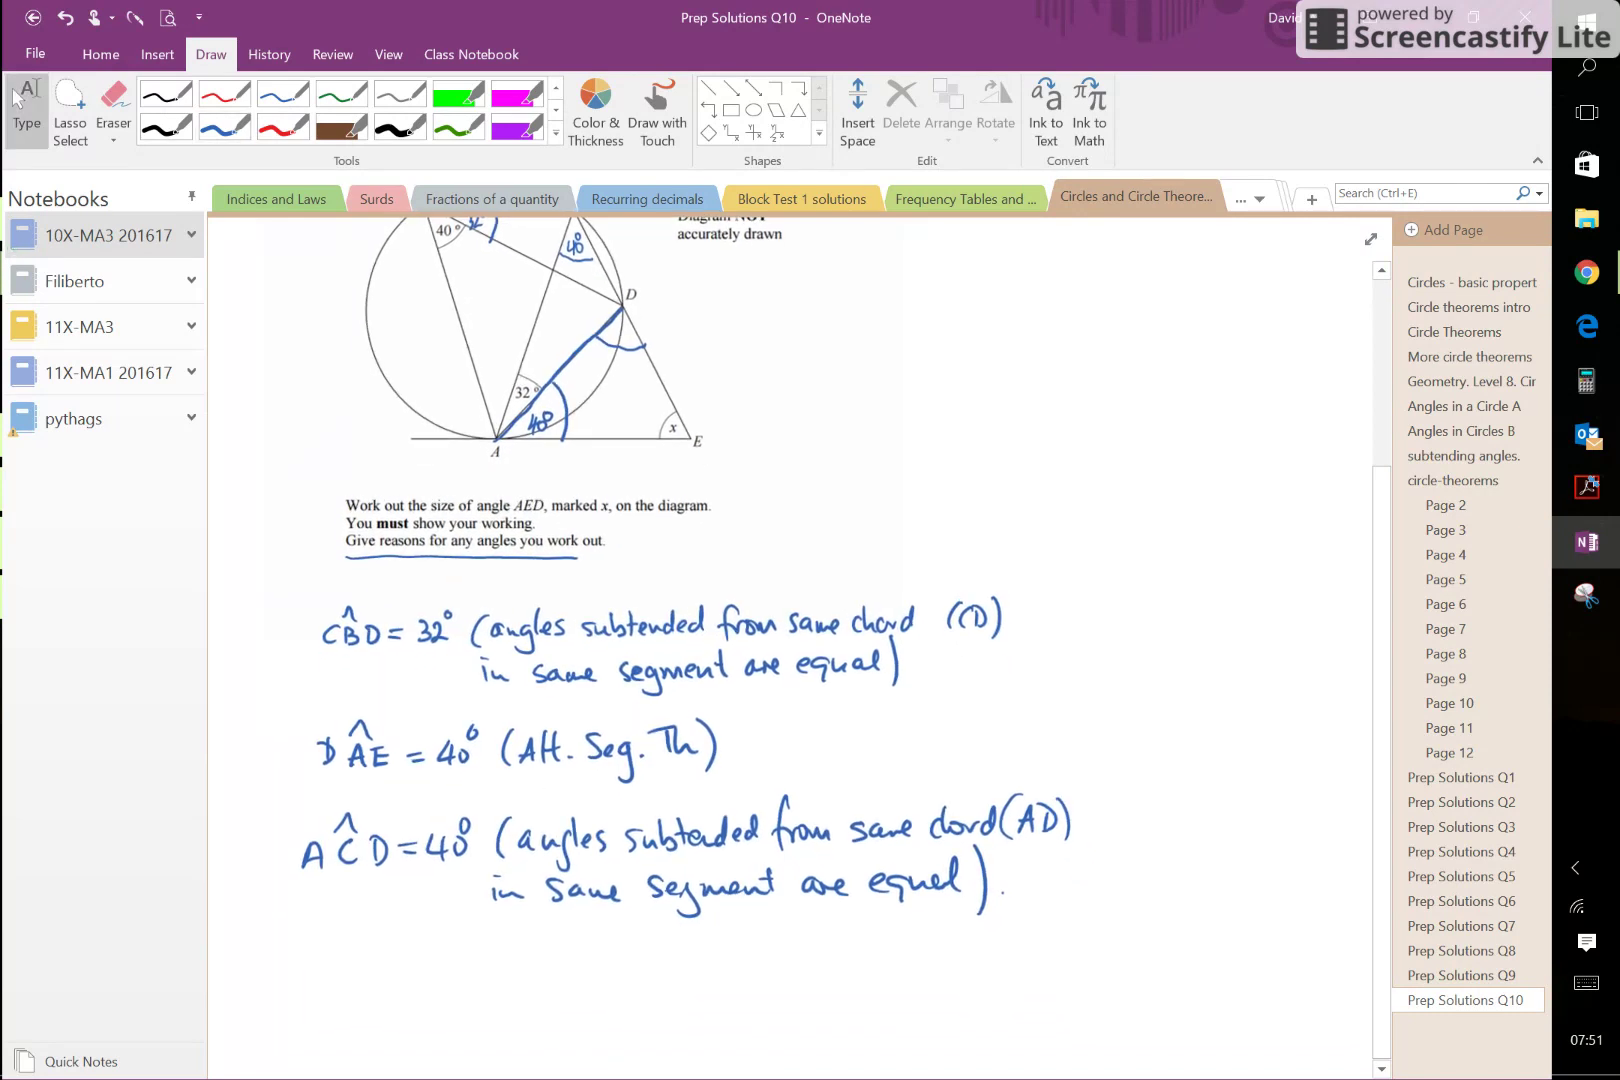
scroll(800, 560, "right", 1)
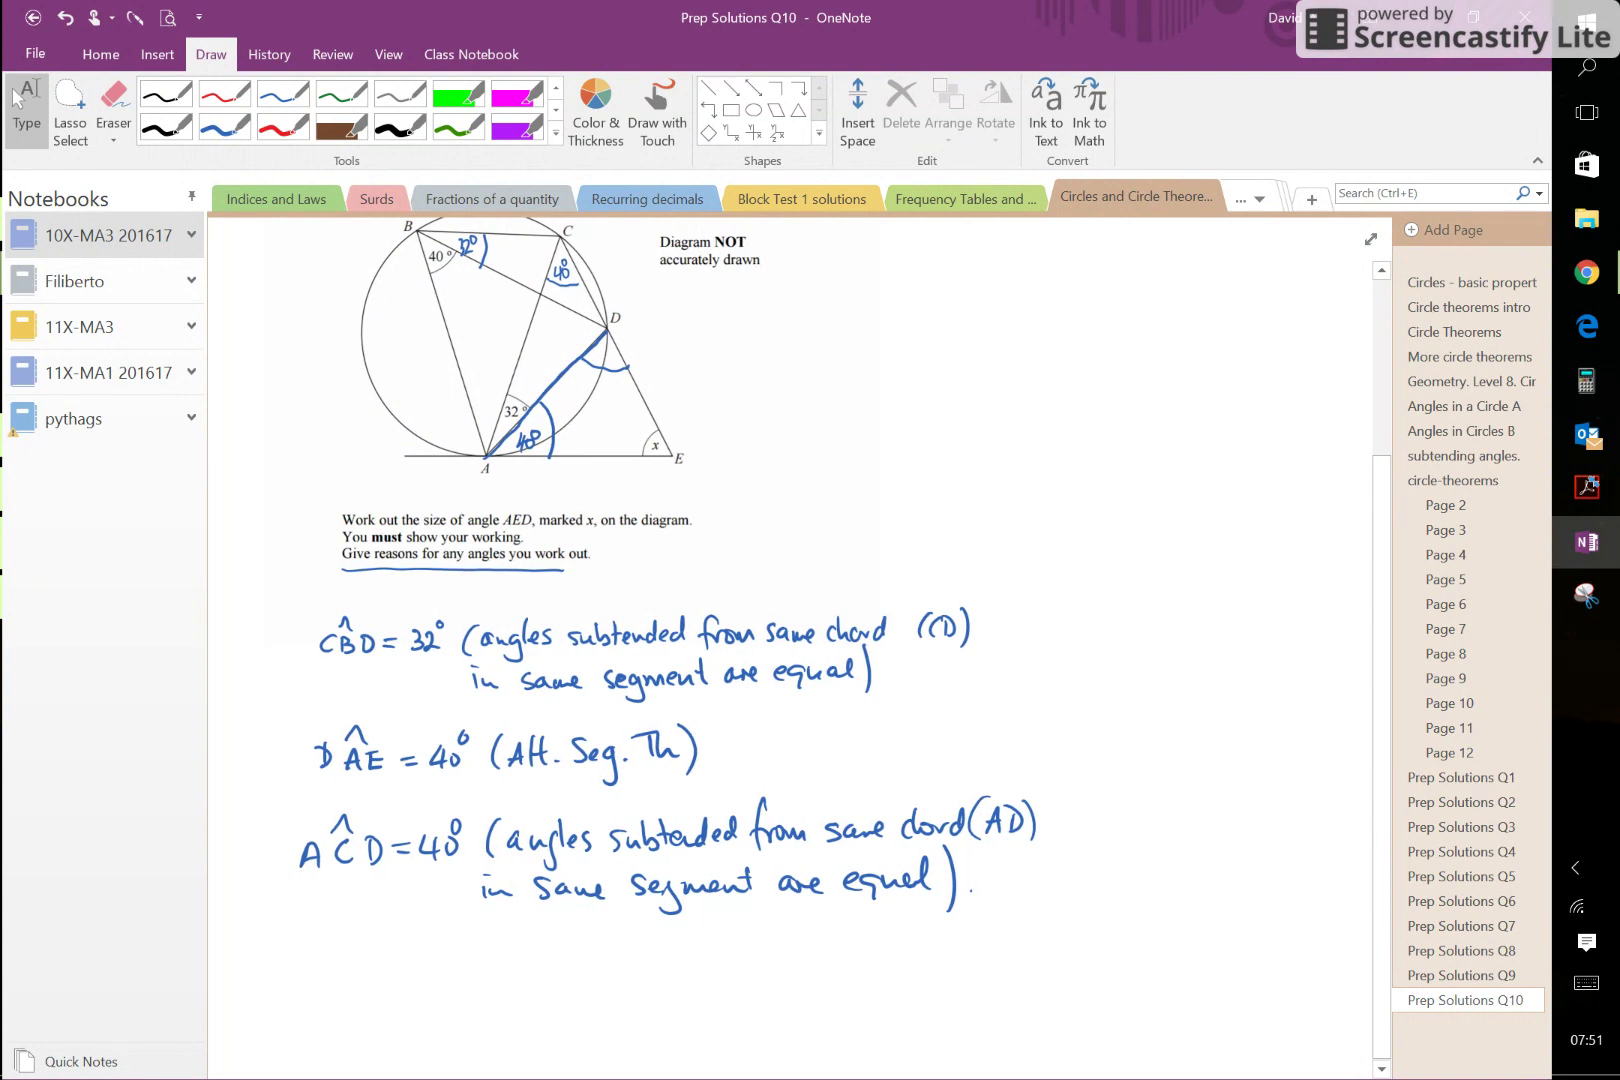
left_click(225, 127)
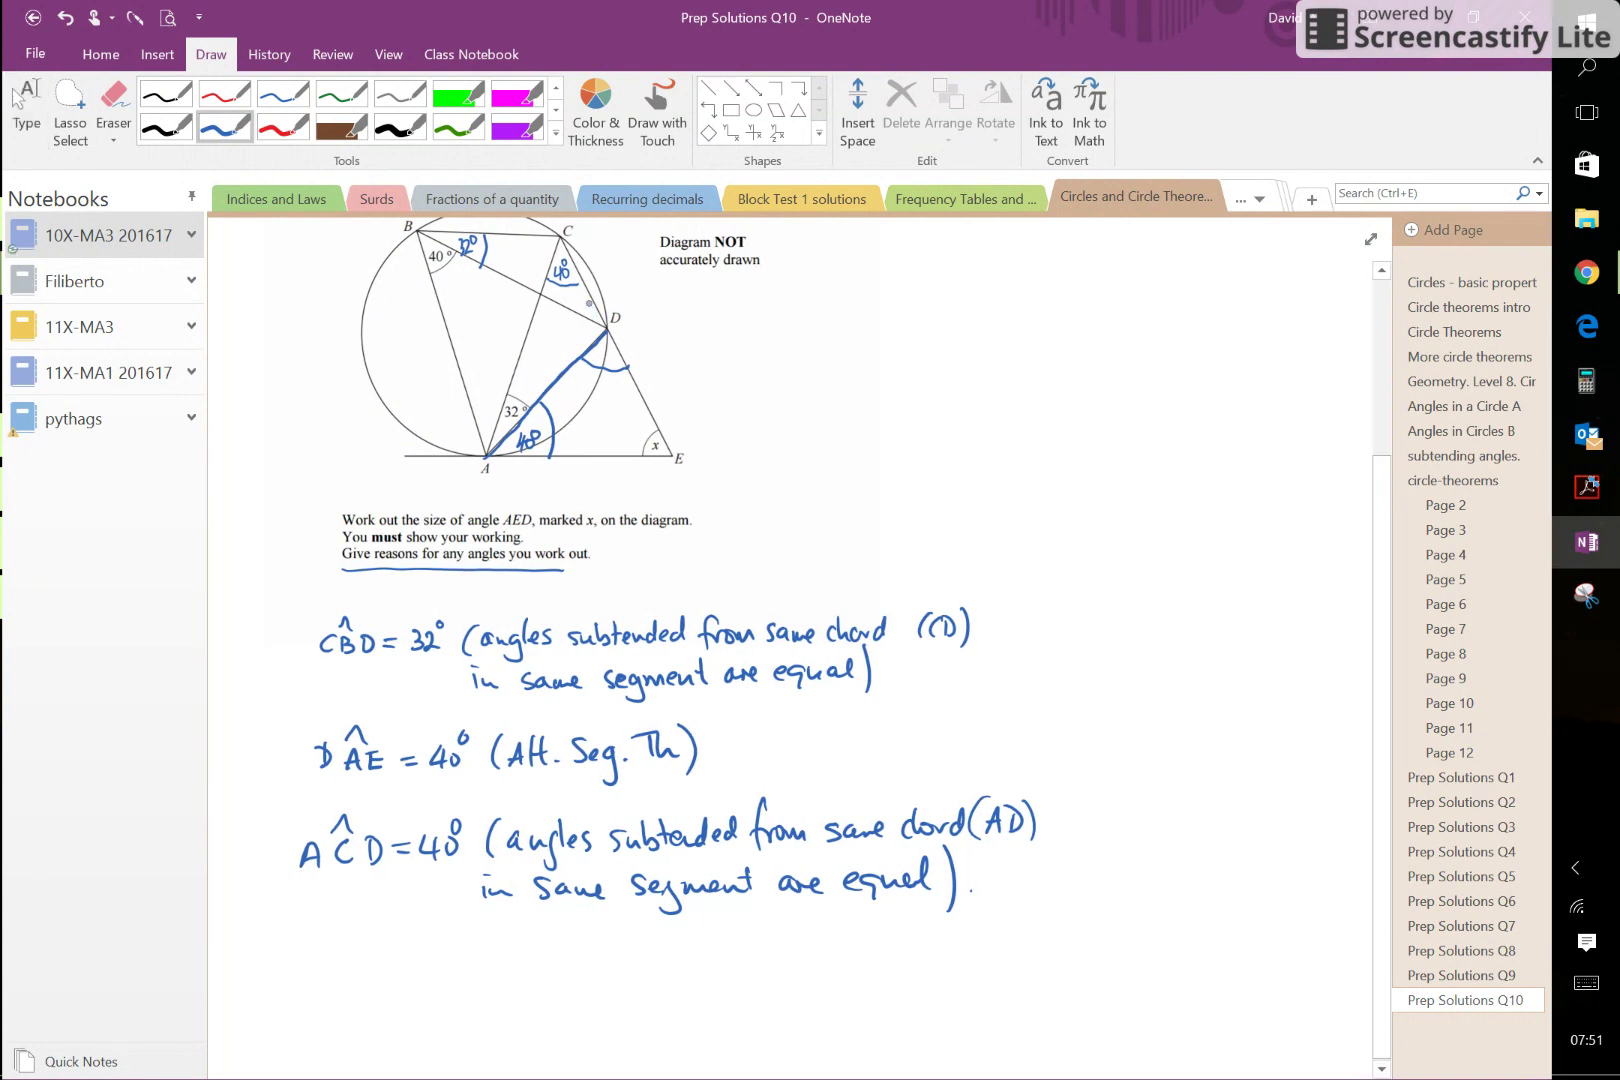
mouse_move(588, 295)
left_mouse_down()
mouse_move(563, 322)
mouse_move(569, 357)
left_mouse_up()
- Write 'CDA = 180 − (32+40' on a new working line
left_click_drag(306, 969, 307, 999)
left_click_drag(313, 971, 316, 1003)
mouse_move(345, 1004)
left_mouse_down()
mouse_move(355, 974)
mouse_move(366, 1004)
left_mouse_up()
mouse_move(346, 990)
left_mouse_down()
mouse_move(360, 990)
mouse_move(339, 962)
mouse_move(411, 986)
left_mouse_up()
left_click_drag(386, 1000, 413, 998)
mouse_move(447, 973)
left_mouse_down()
mouse_move(451, 997)
mouse_move(470, 977)
mouse_move(553, 982)
mouse_move(563, 1005)
mouse_move(579, 993)
left_mouse_up()
left_click_drag(601, 973, 627, 993)
mouse_move(633, 968)
left_mouse_down()
mouse_move(632, 994)
mouse_move(641, 981)
left_mouse_up()
mouse_move(653, 966)
left_mouse_down()
mouse_move(673, 979)
mouse_move(665, 994)
left_mouse_up()
left_click_drag(686, 970, 700, 1005)
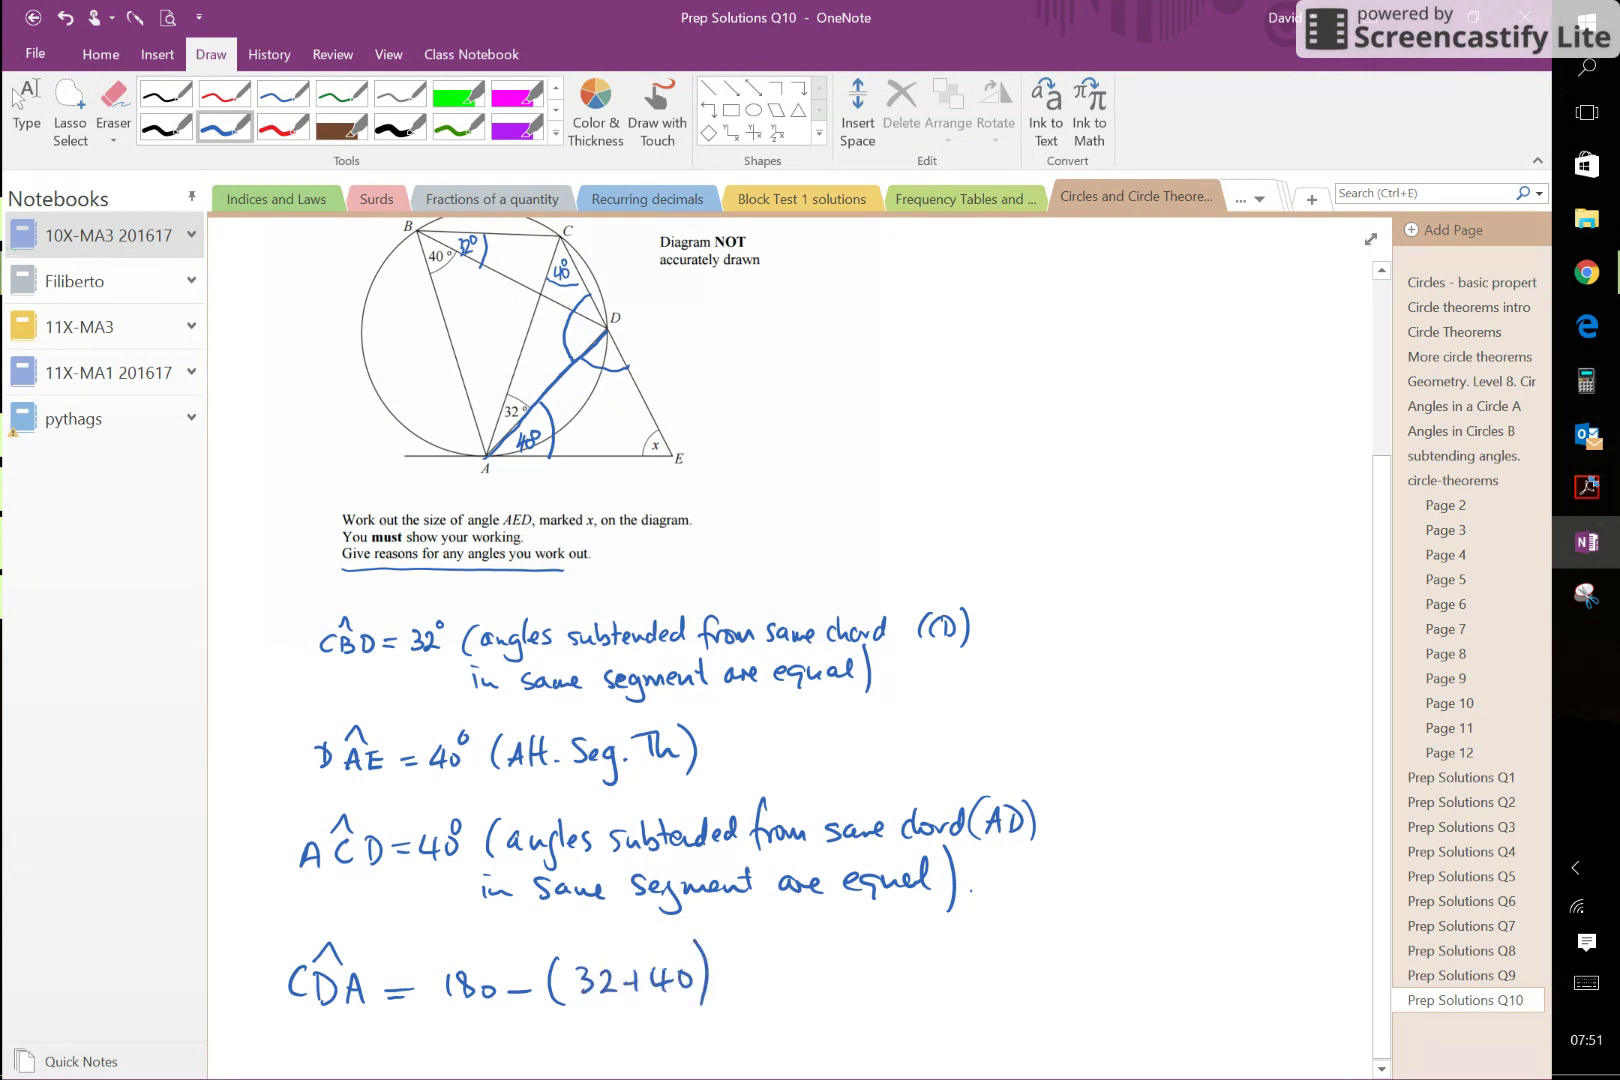
left_click(16, 97)
scroll(790, 640, "down", 3)
left_click(225, 127)
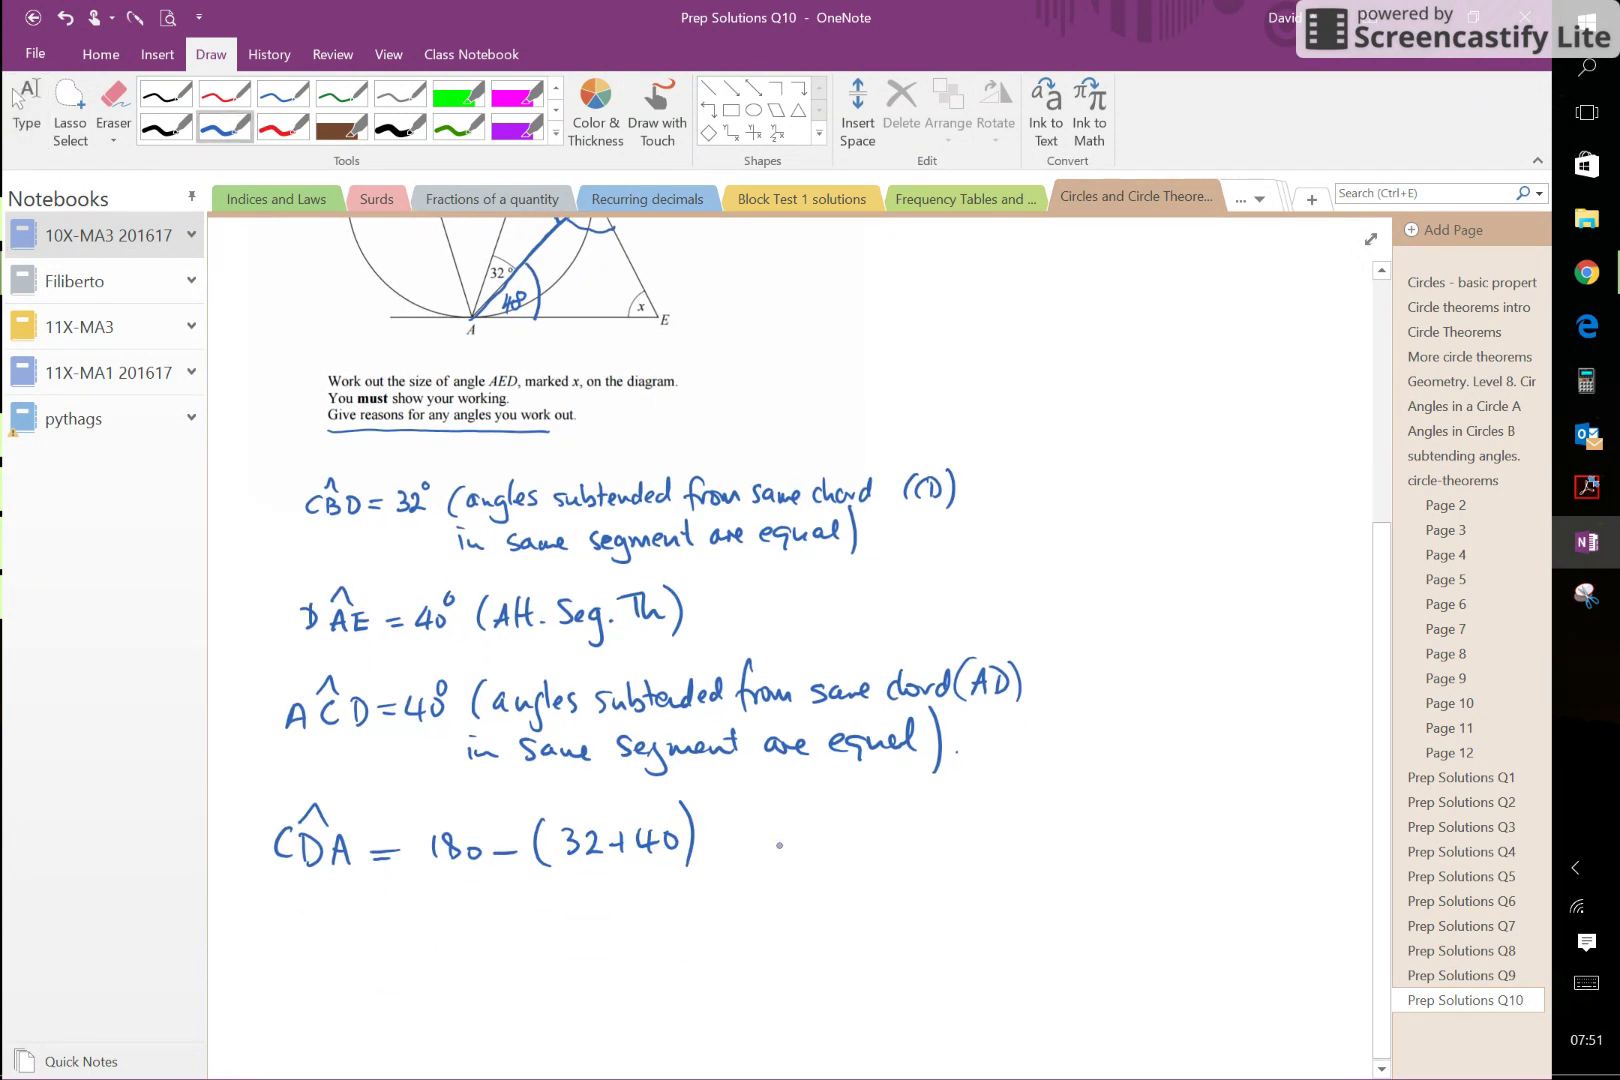
- Add the reason '(angles in a Δ add 180°)' after the bracket
mouse_move(773, 808)
left_mouse_down()
mouse_move(768, 852)
mouse_move(832, 832)
mouse_move(820, 868)
mouse_move(872, 838)
mouse_move(862, 852)
left_mouse_up()
left_click_drag(898, 830, 920, 848)
mouse_move(912, 820)
left_mouse_down()
mouse_move(972, 844)
mouse_move(1052, 820)
mouse_move(1070, 838)
left_mouse_up()
mouse_move(1082, 824)
left_mouse_down()
mouse_move(1085, 838)
mouse_move(1140, 837)
left_mouse_up()
mouse_move(1160, 815)
left_mouse_down()
mouse_move(1150, 836)
mouse_move(1176, 799)
mouse_move(1190, 862)
left_mouse_up()
- Continue the working with '= 180 − 72' and then '= 108°' below
left_click_drag(367, 932, 392, 932)
left_click_drag(367, 938, 493, 927)
mouse_move(527, 930)
left_mouse_down()
mouse_move(590, 911)
mouse_move(580, 942)
left_mouse_up()
left_click_drag(594, 912, 612, 940)
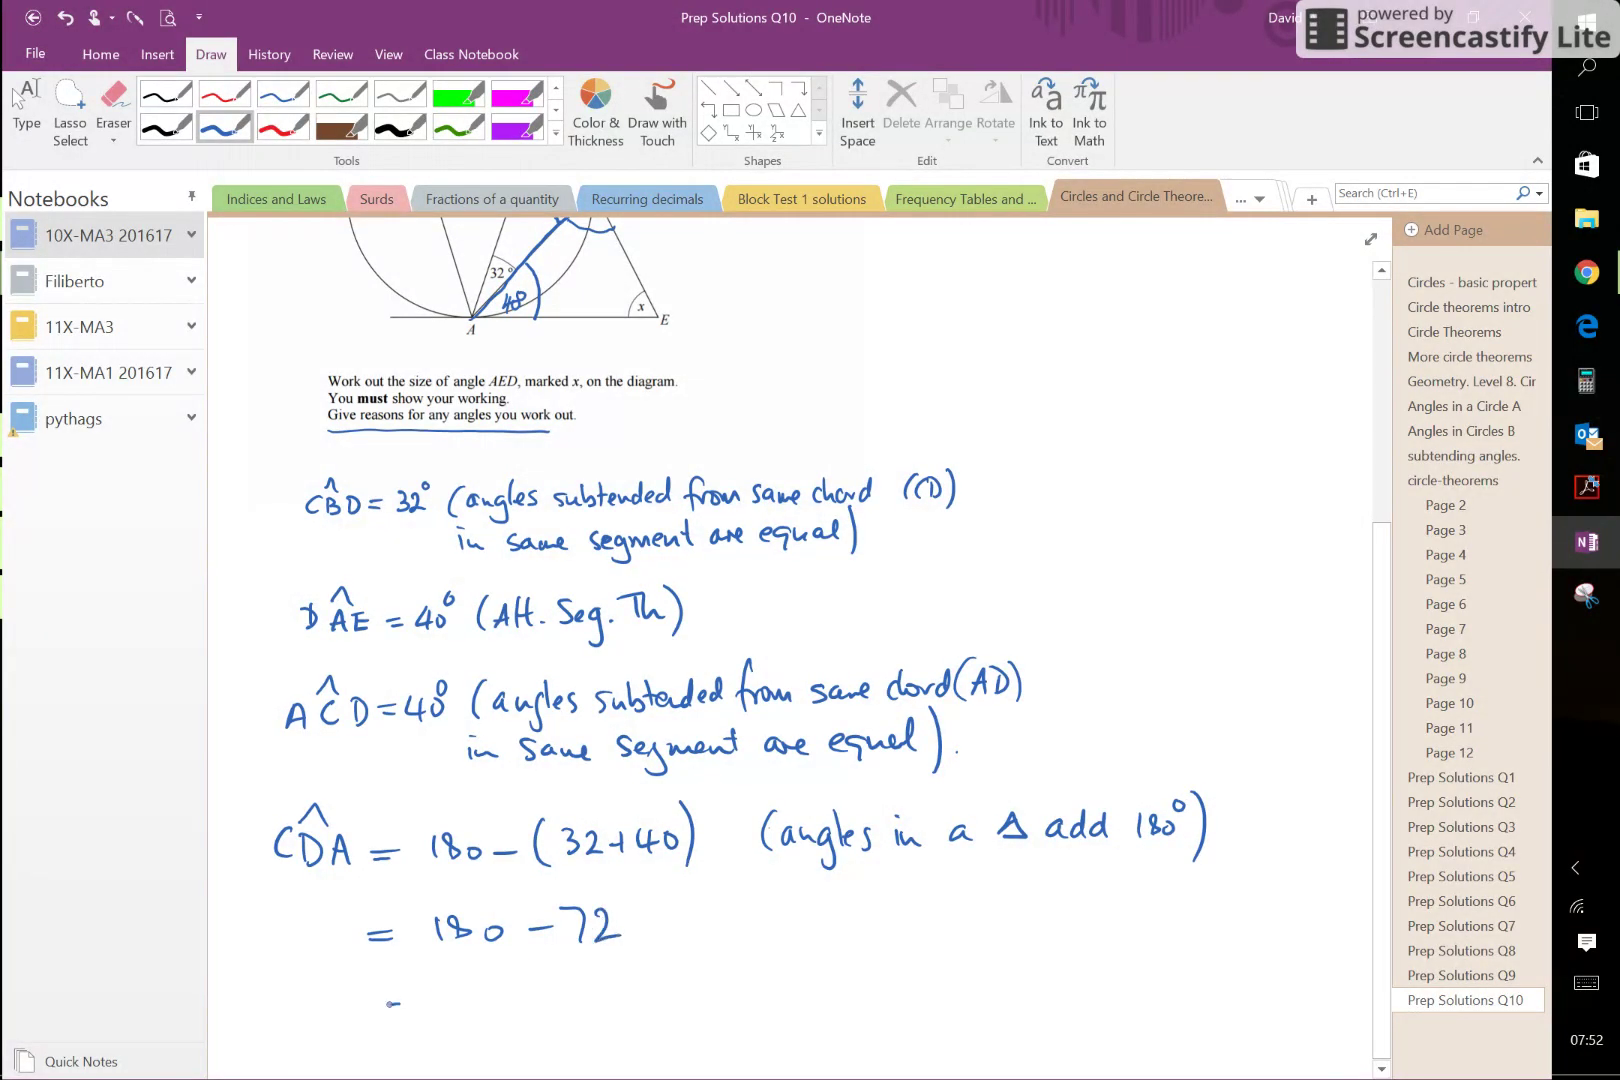
left_click_drag(392, 1004, 412, 1004)
mouse_move(386, 993)
left_mouse_down()
mouse_move(461, 1007)
mouse_move(511, 977)
left_mouse_up()
left_click_drag(523, 957, 525, 959)
scroll(800, 640, "up", 5)
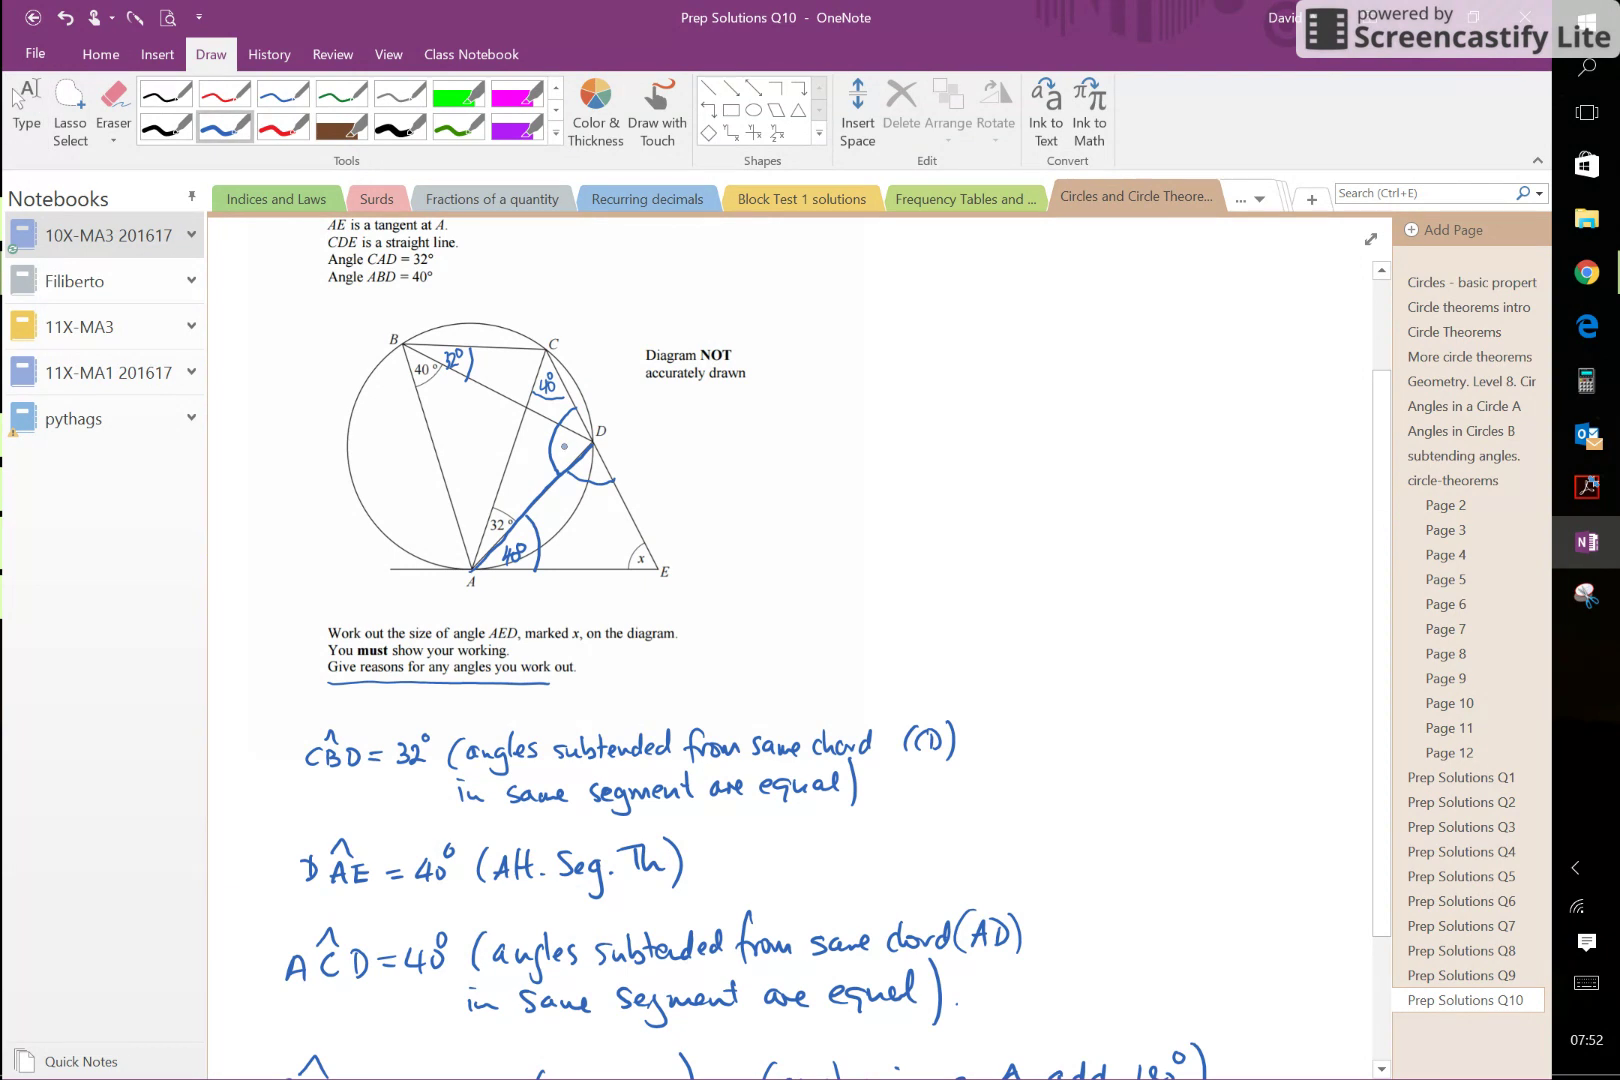
- Label the angle at D as 108 with a pointer line and a 180 − 108 note beside it
left_click_drag(560, 437, 557, 455)
left_click_drag(568, 438, 575, 445)
scroll(800, 640, "down", 3)
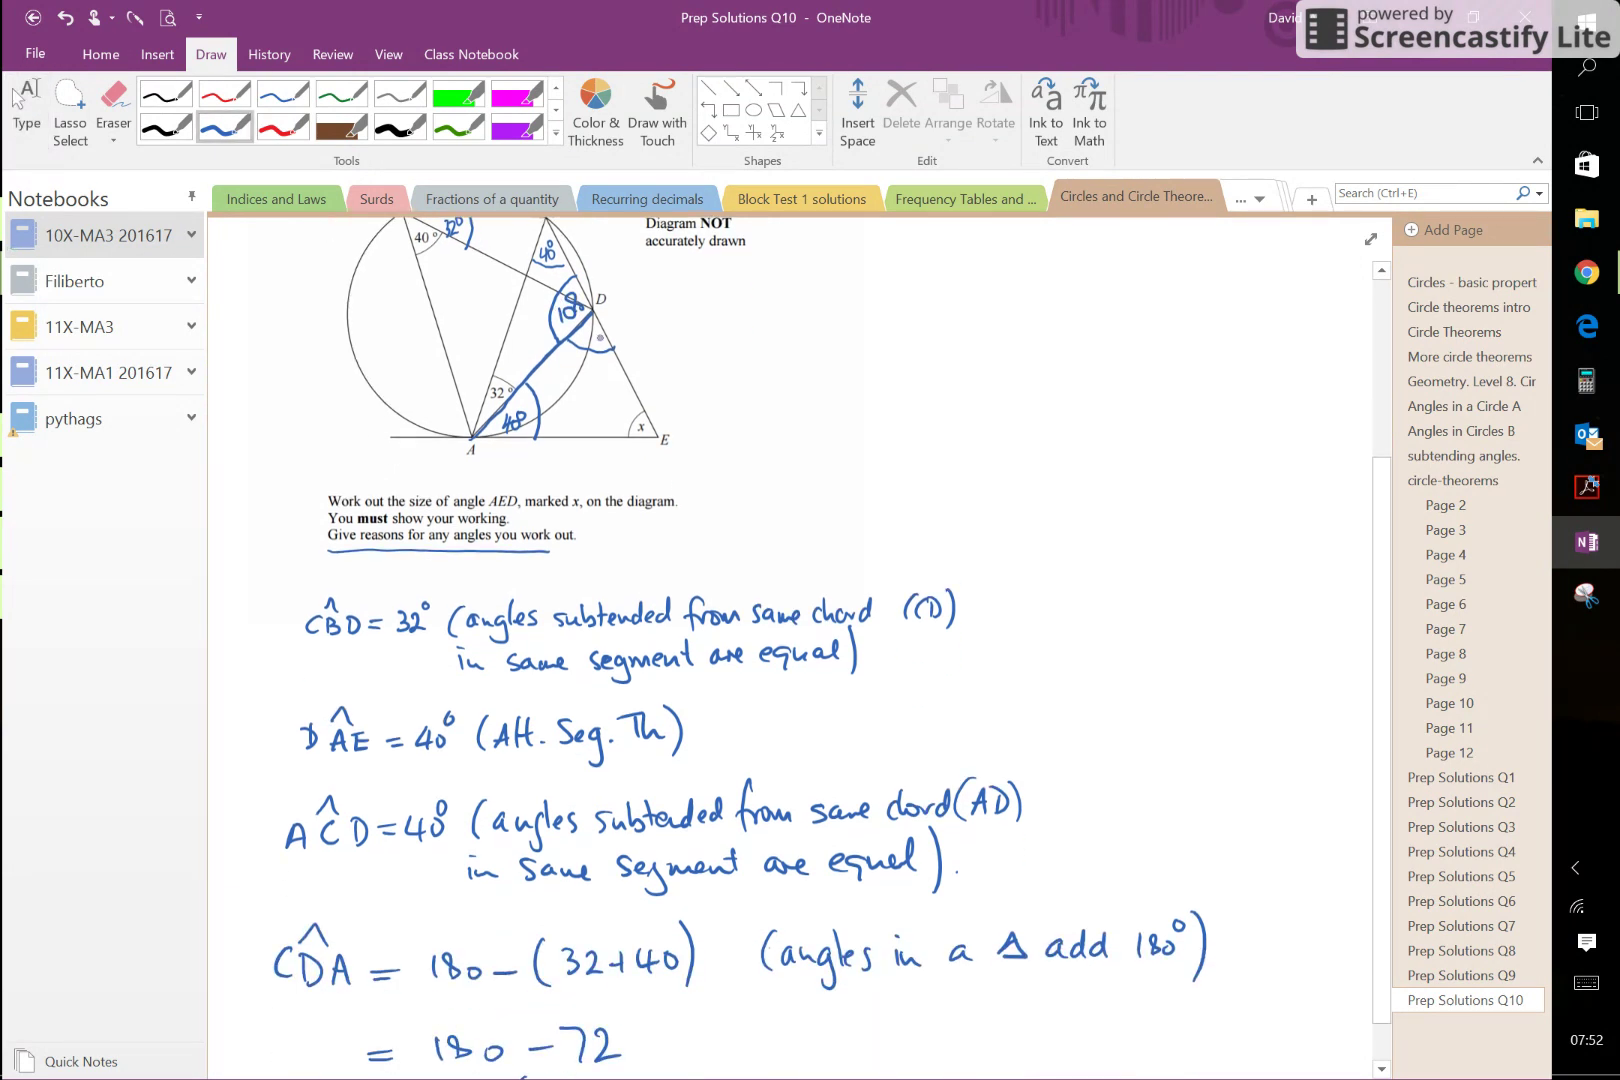
mouse_move(589, 340)
left_mouse_down()
mouse_move(640, 324)
mouse_move(661, 336)
left_mouse_up()
mouse_move(672, 316)
left_mouse_down()
mouse_move(668, 332)
mouse_move(687, 322)
left_mouse_up()
left_click_drag(700, 327, 721, 330)
left_click_drag(735, 319, 752, 306)
- Begin a new working line with the angle name ADE (with hat) followed by an equals sign
scroll(800, 640, "down", 5)
left_click_drag(270, 968, 302, 973)
mouse_move(302, 945)
left_mouse_down()
mouse_move(303, 975)
mouse_move(344, 948)
left_mouse_up()
left_click_drag(330, 960, 341, 960)
mouse_move(330, 972)
left_mouse_down()
mouse_move(346, 972)
mouse_move(324, 934)
mouse_move(380, 956)
left_mouse_up()
left_click_drag(363, 964, 381, 964)
- Continue the ADE line with 180 − 108 and another equals sign
scroll(800, 640, "up", 10)
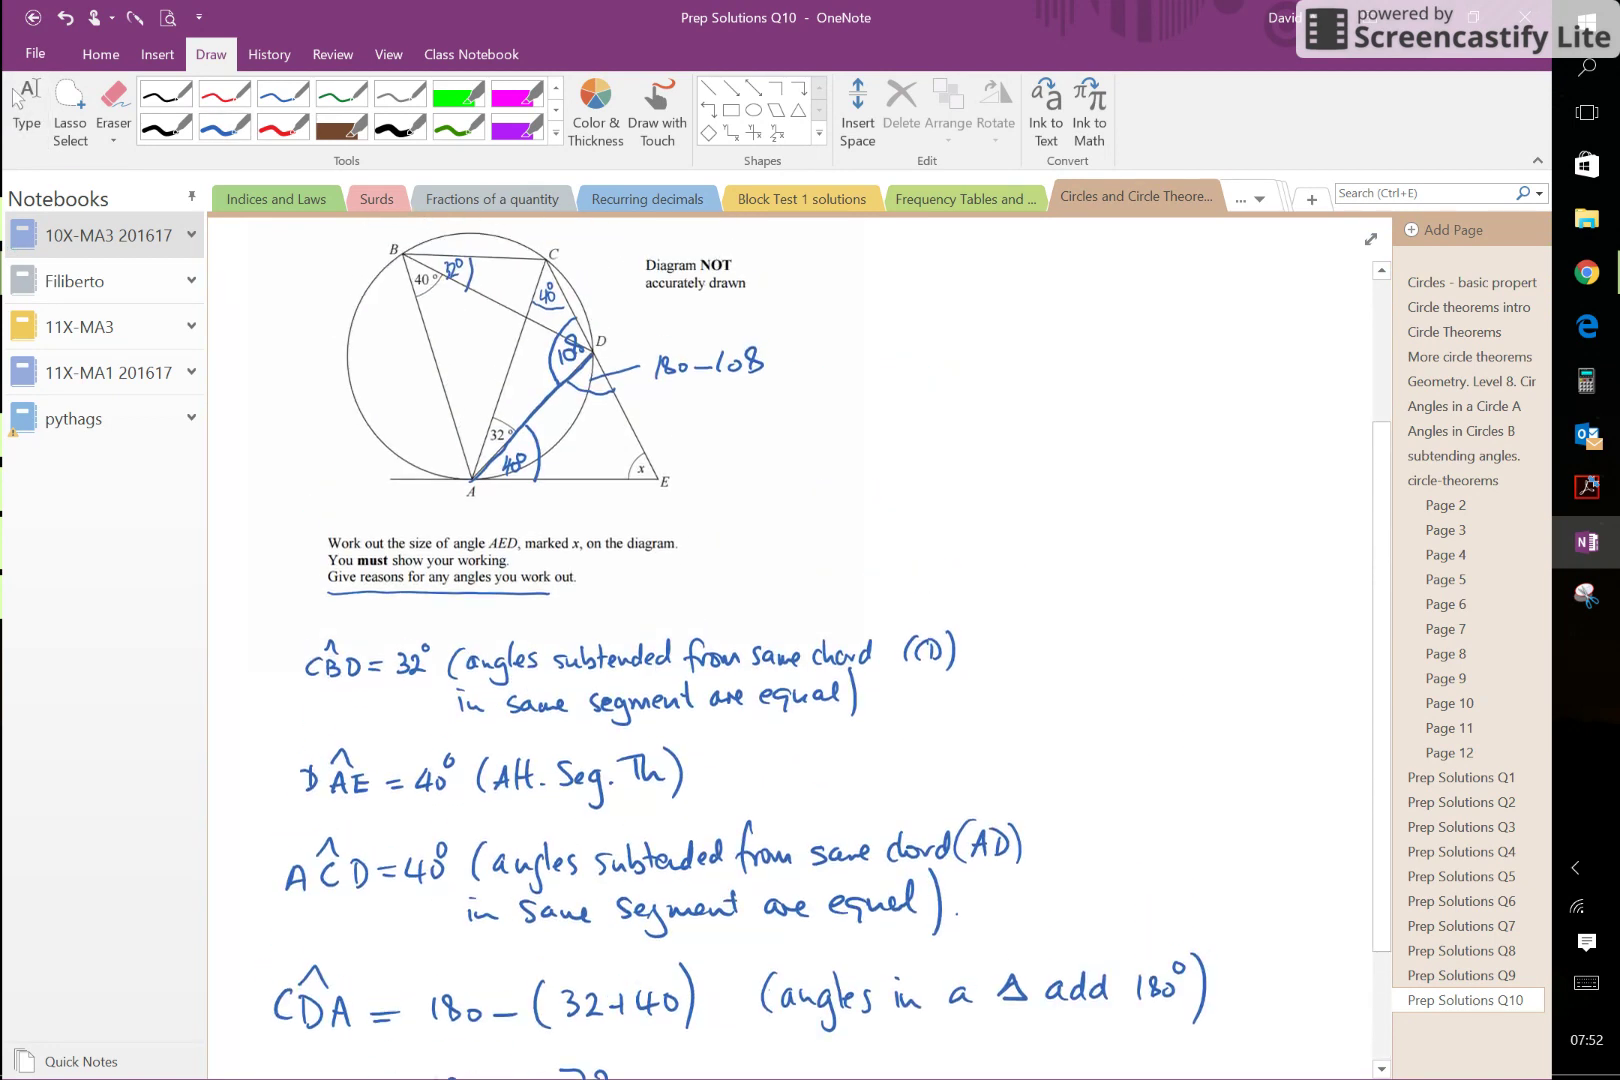
scroll(800, 640, "down", 11)
left_click_drag(411, 920, 408, 948)
left_click_drag(427, 939, 428, 947)
left_click_drag(458, 929, 456, 930)
left_click_drag(468, 941, 500, 950)
mouse_move(518, 930)
left_mouse_down()
mouse_move(532, 948)
mouse_move(589, 930)
left_mouse_up()
mouse_move(573, 940)
left_mouse_down()
mouse_move(668, 942)
mouse_move(671, 892)
left_mouse_up()
scroll(675, 900, "up", 3)
scroll(700, 600, "up", 3)
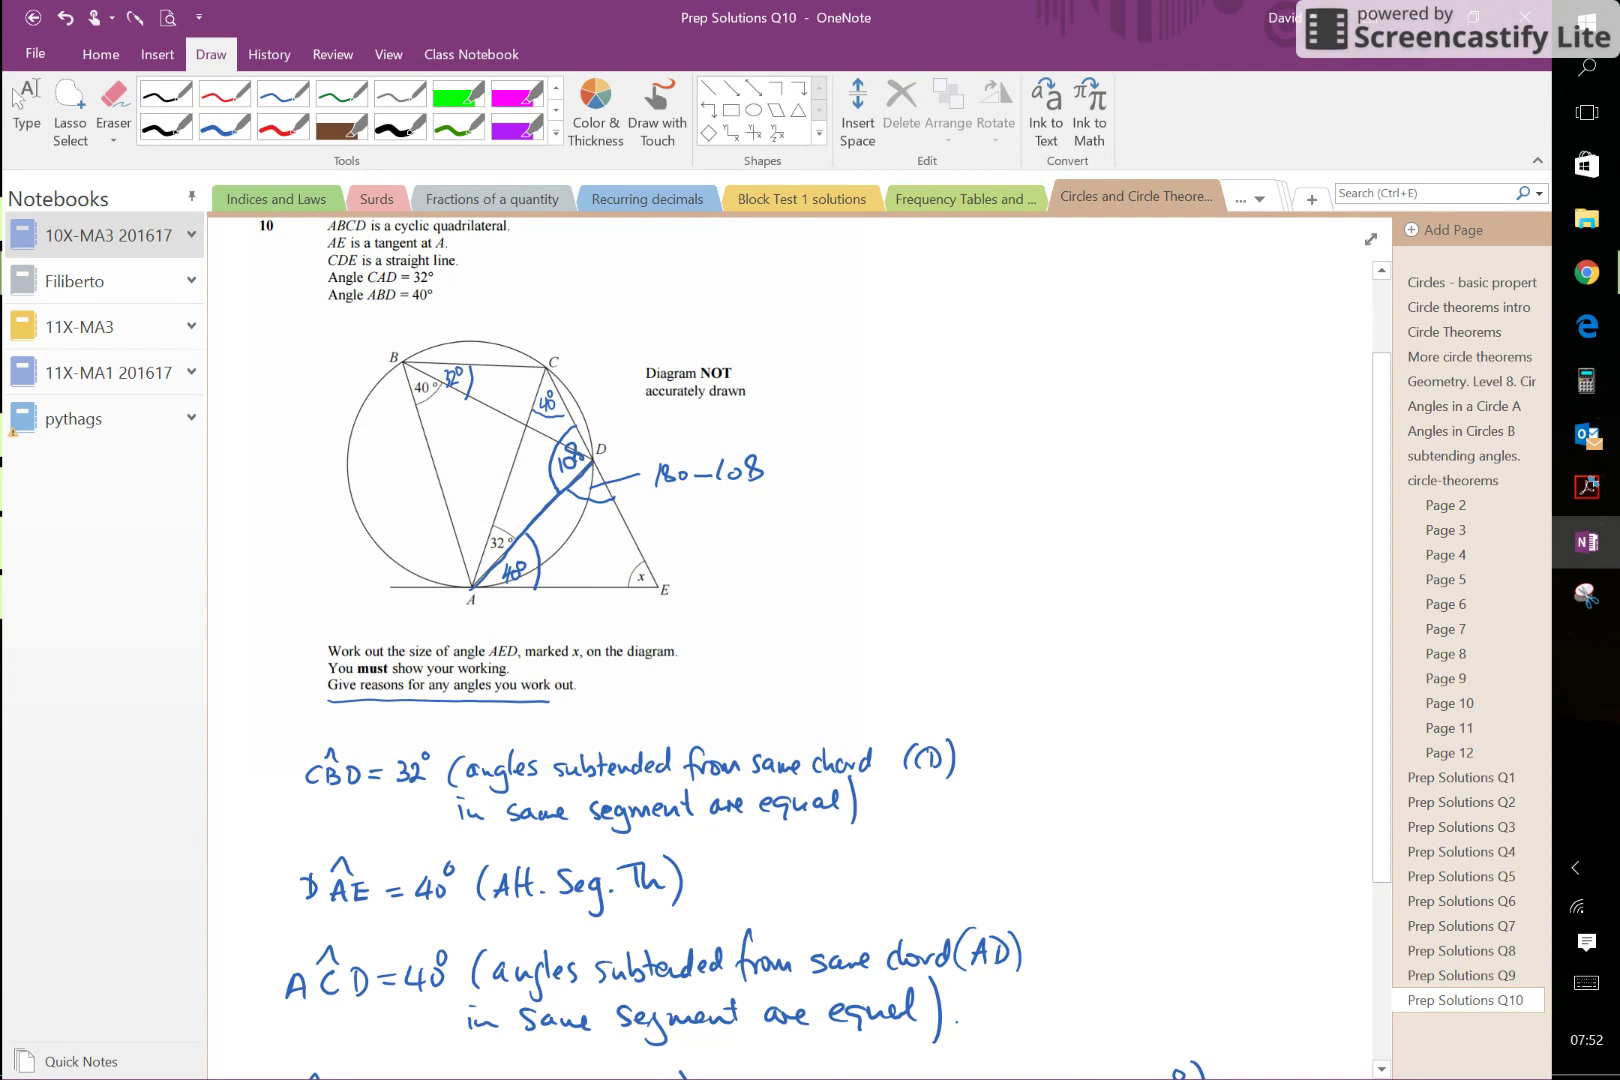
scroll(800, 650, "down", 2)
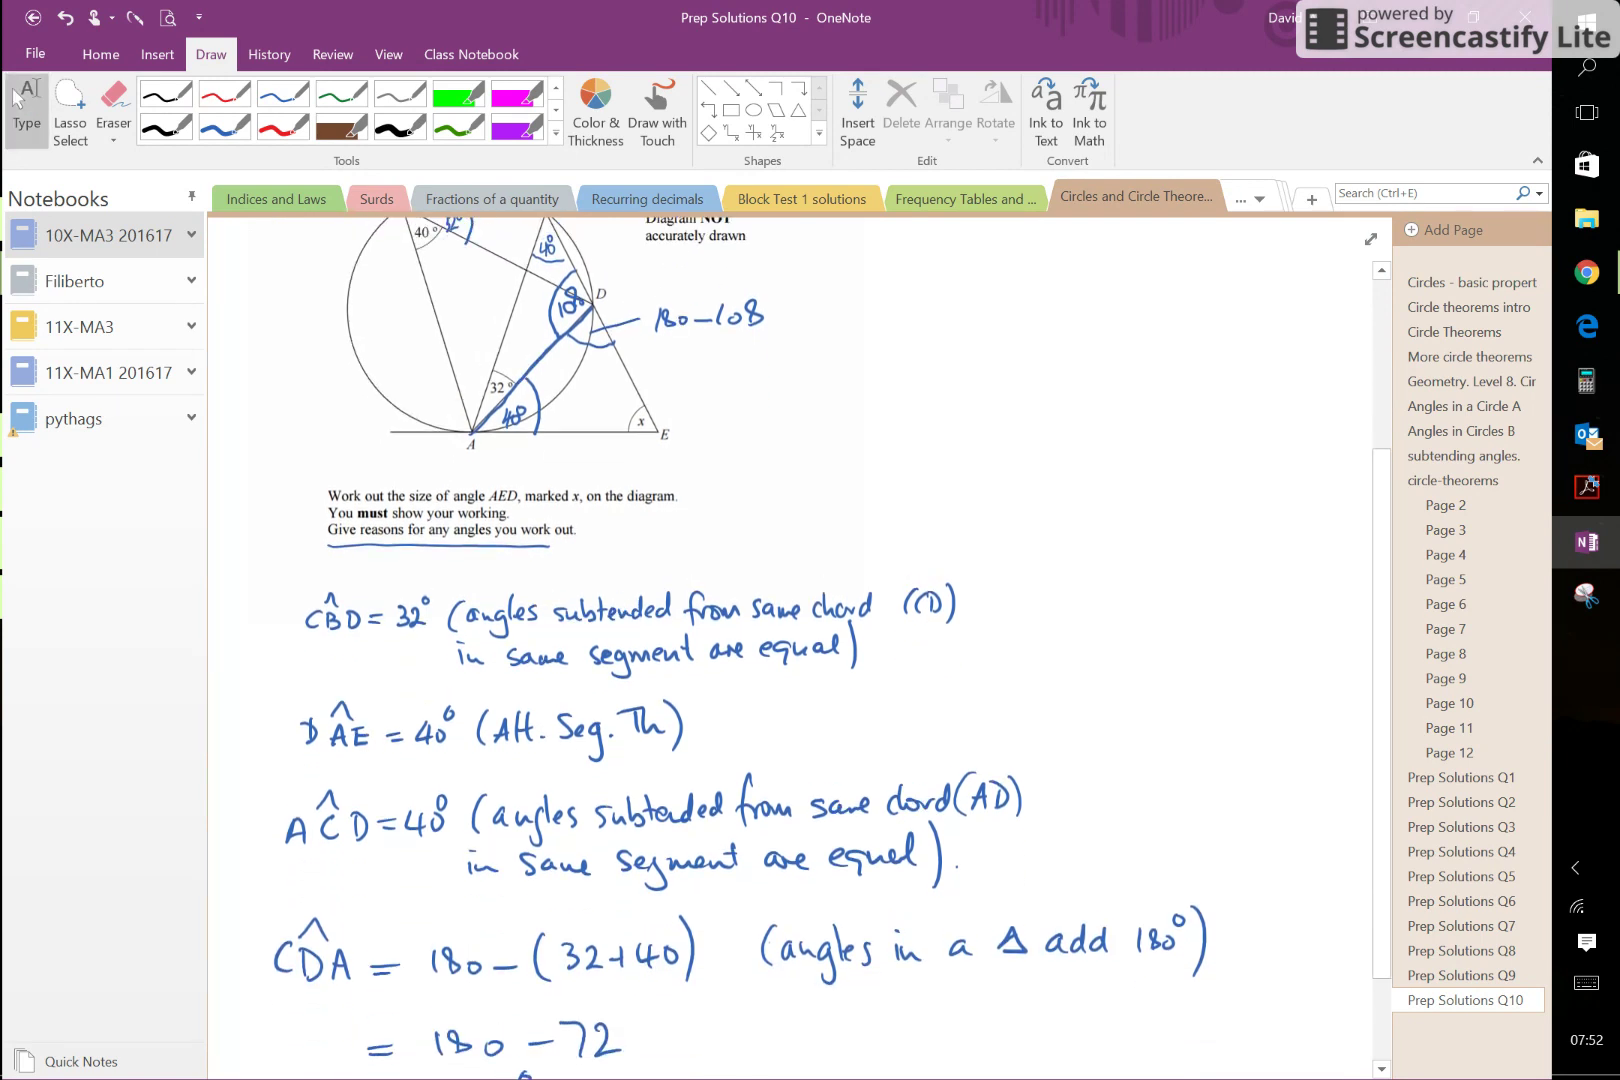
- With blue ink, write x = 180 − below the ADE line
left_click(553, 325)
scroll(553, 500, "down", 3)
left_click(225, 127)
left_click_drag(270, 966, 290, 988)
left_click_drag(326, 982, 348, 970)
mouse_move(381, 960)
left_mouse_down()
mouse_move(379, 985)
mouse_move(405, 986)
left_mouse_up()
left_click_drag(423, 975, 422, 976)
left_click_drag(440, 980, 461, 979)
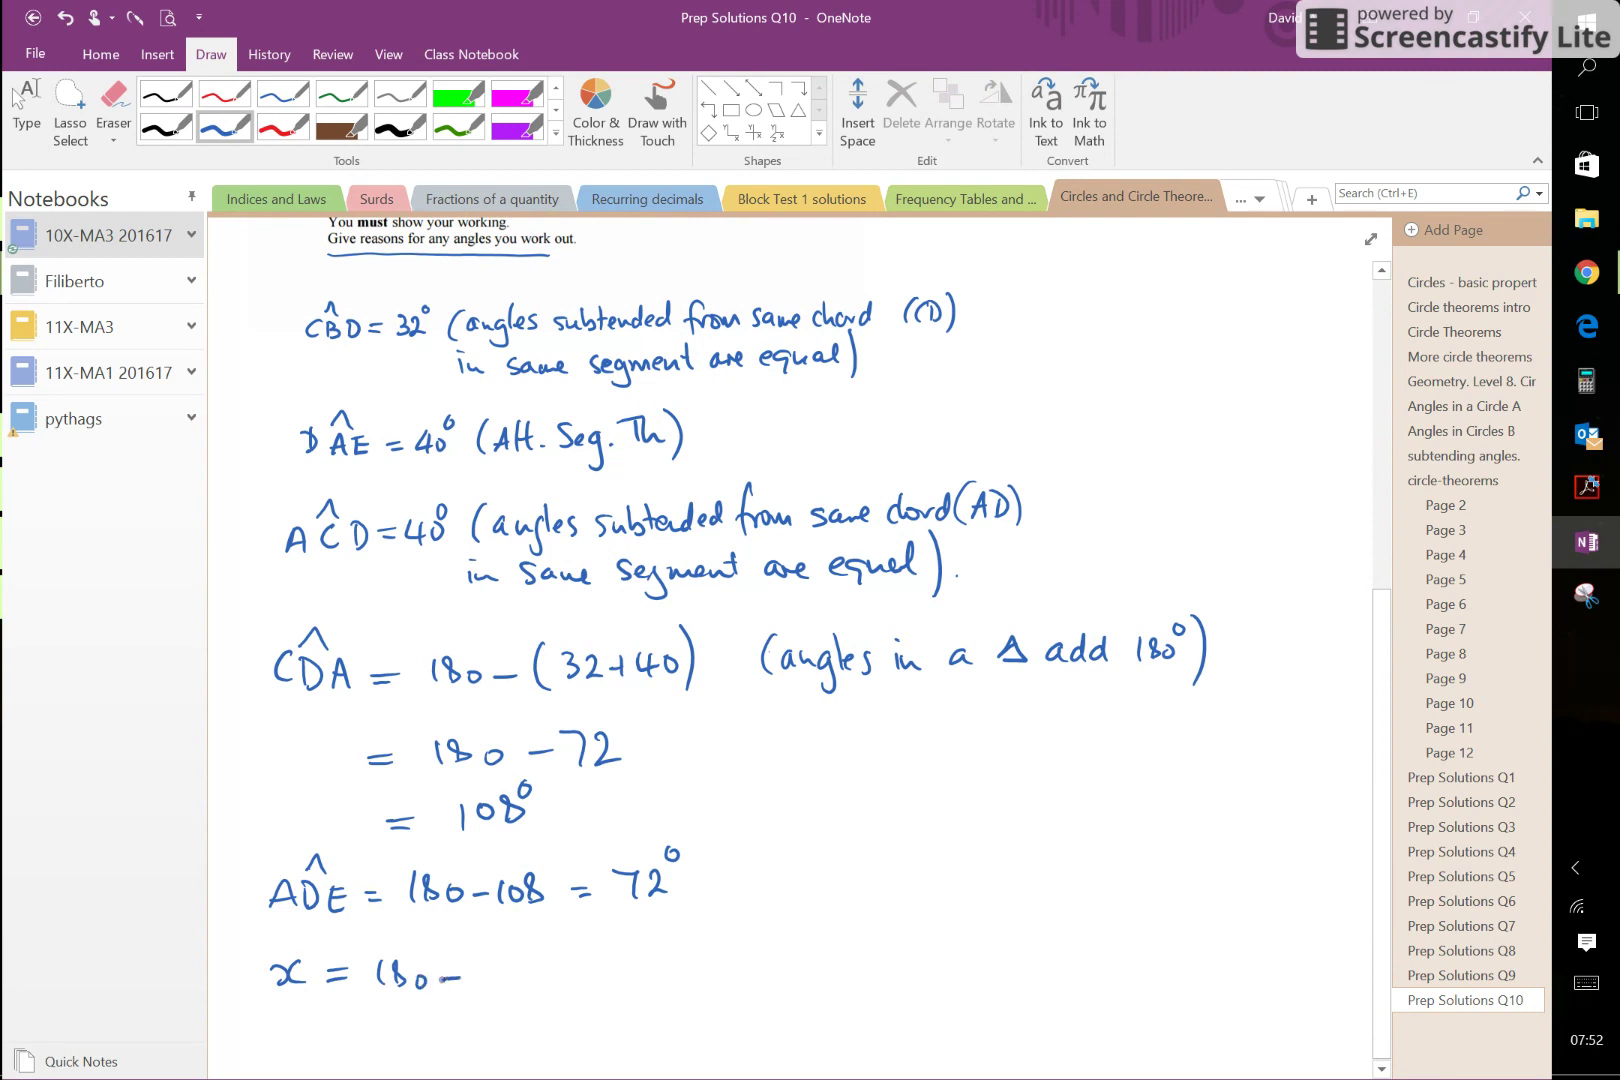
- Complete the bracket (40+72) after x = 180 −
scroll(800, 650, "up", 3)
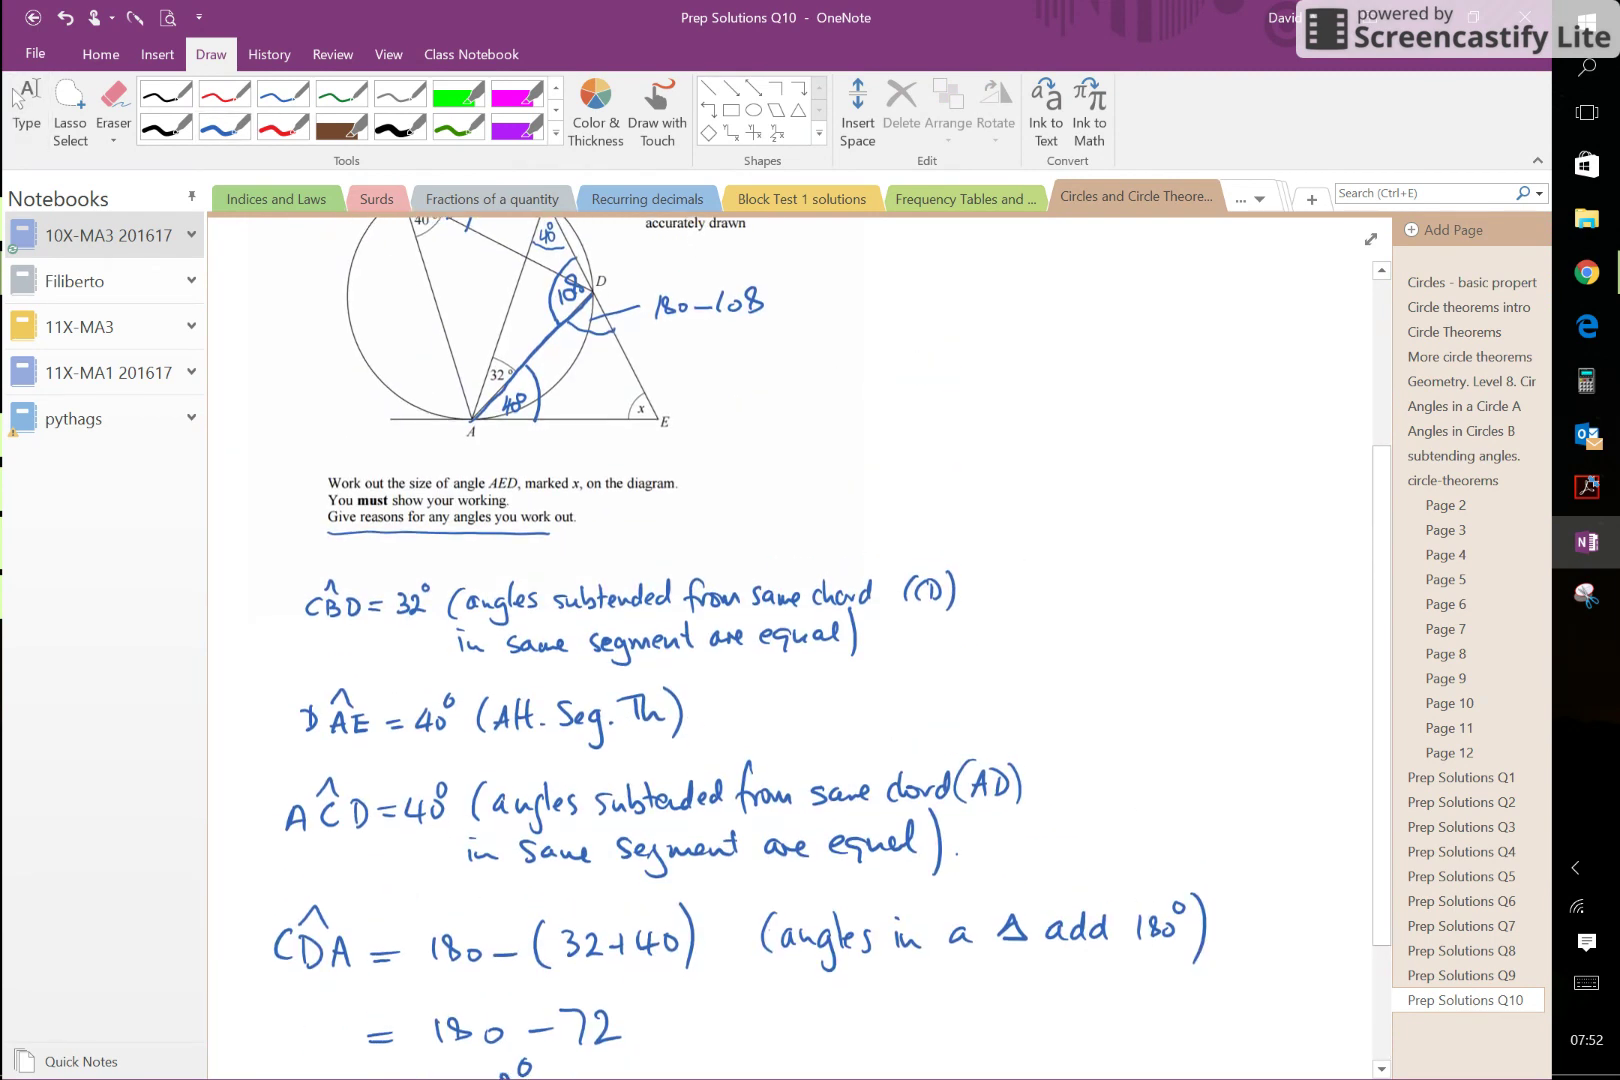
scroll(800, 650, "down", 4)
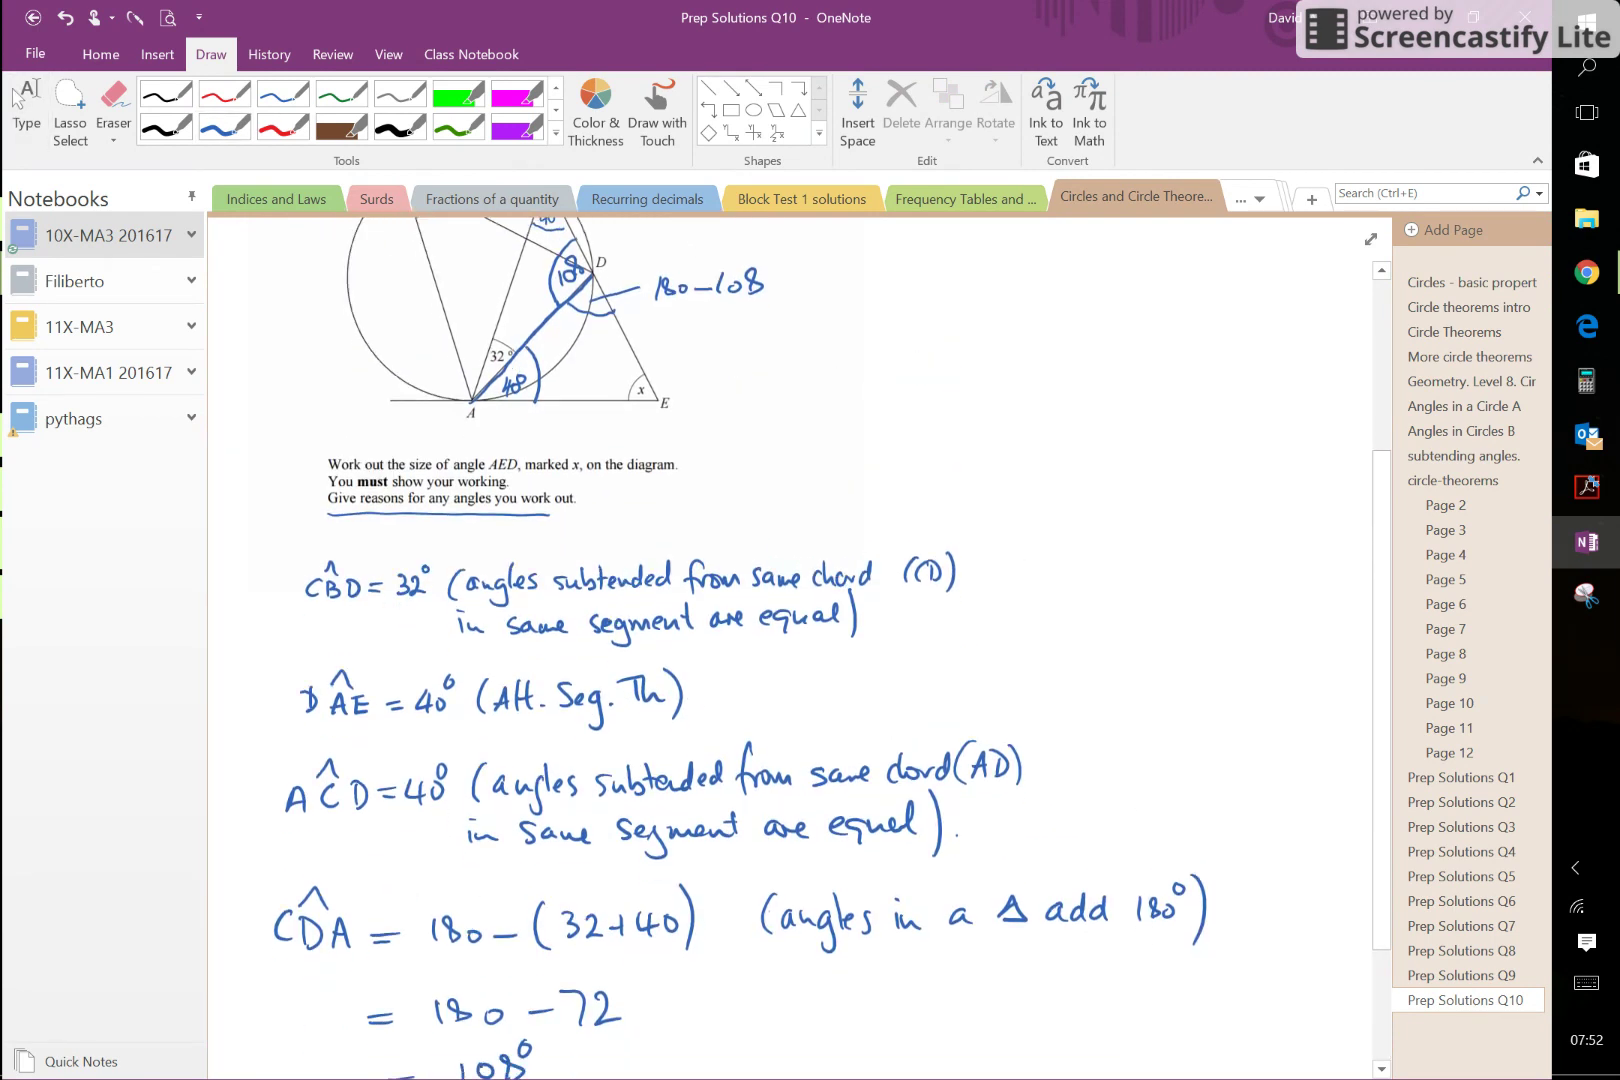
left_click(225, 127)
left_click_drag(494, 838, 489, 879)
left_click_drag(507, 845, 514, 871)
mouse_move(536, 851)
left_mouse_down()
mouse_move(622, 866)
mouse_move(630, 888)
left_mouse_up()
- Write the next line = 180 − 112 beneath it
left_click_drag(312, 941, 340, 939)
left_click_drag(314, 931, 344, 929)
left_click_drag(379, 915, 382, 941)
left_click_drag(410, 917, 546, 943)
left_click_drag(551, 919, 566, 947)
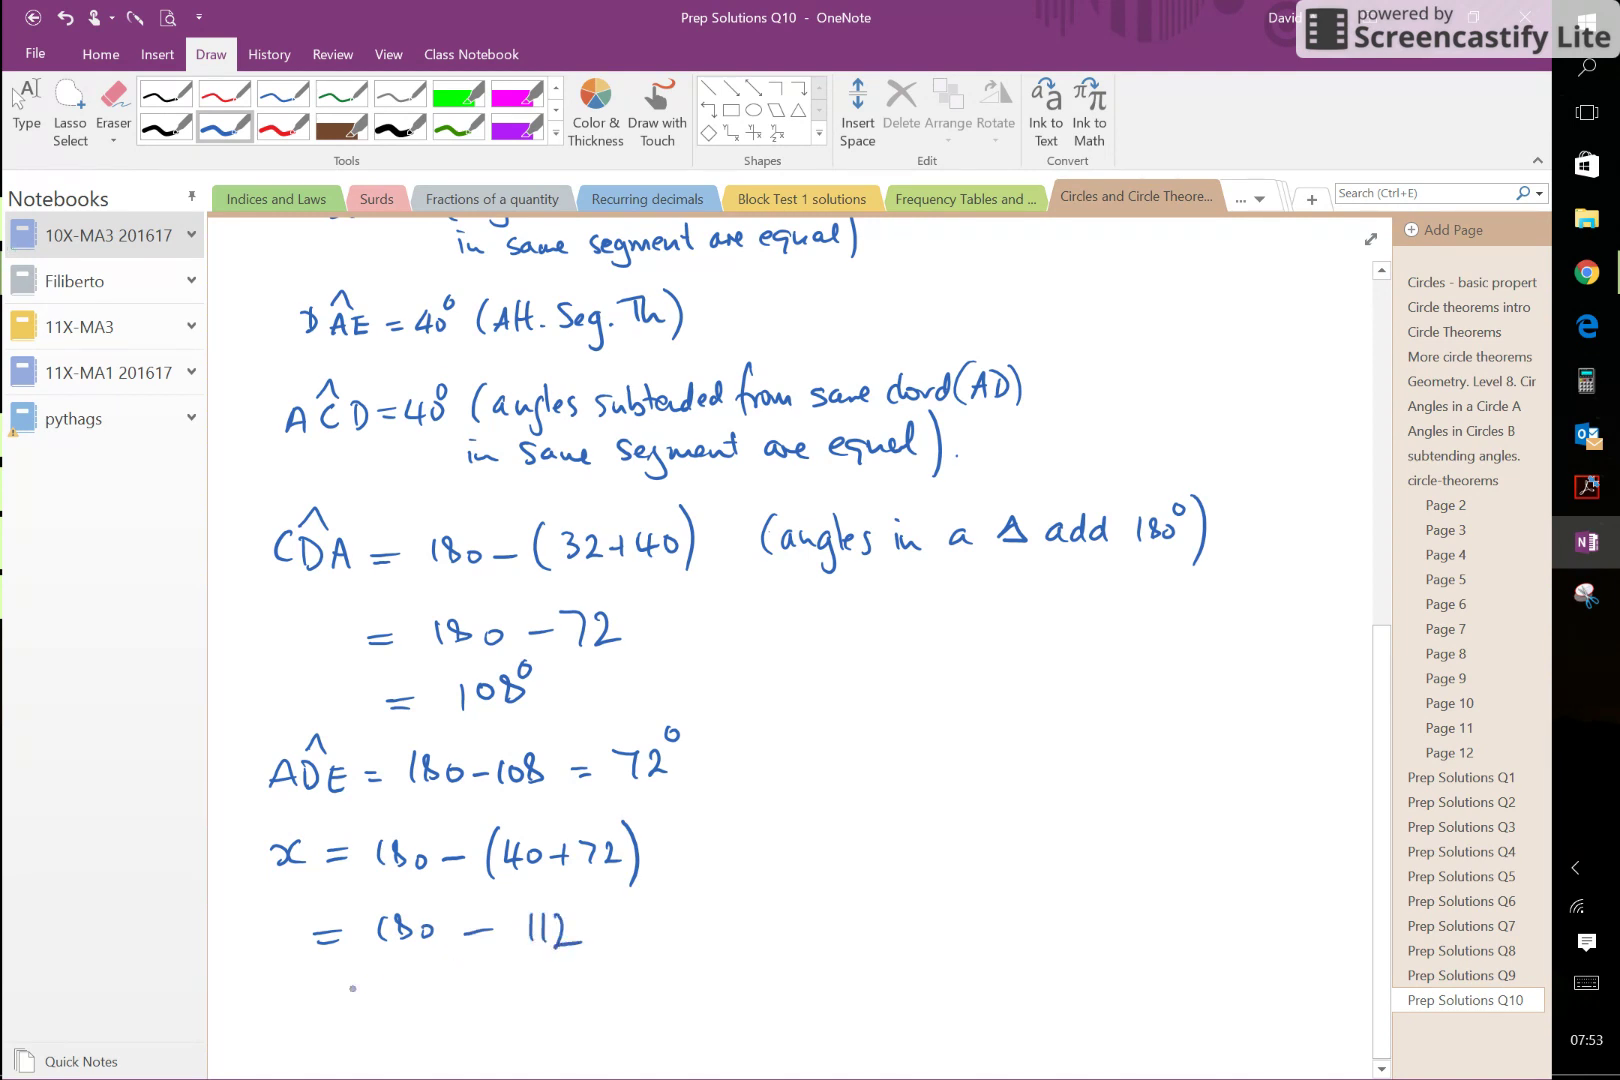
left_click_drag(306, 1002, 339, 1002)
left_click_drag(309, 992, 347, 990)
- Write the final answer = 68° and underline it
left_click(25, 100)
scroll(700, 600, "down", 1)
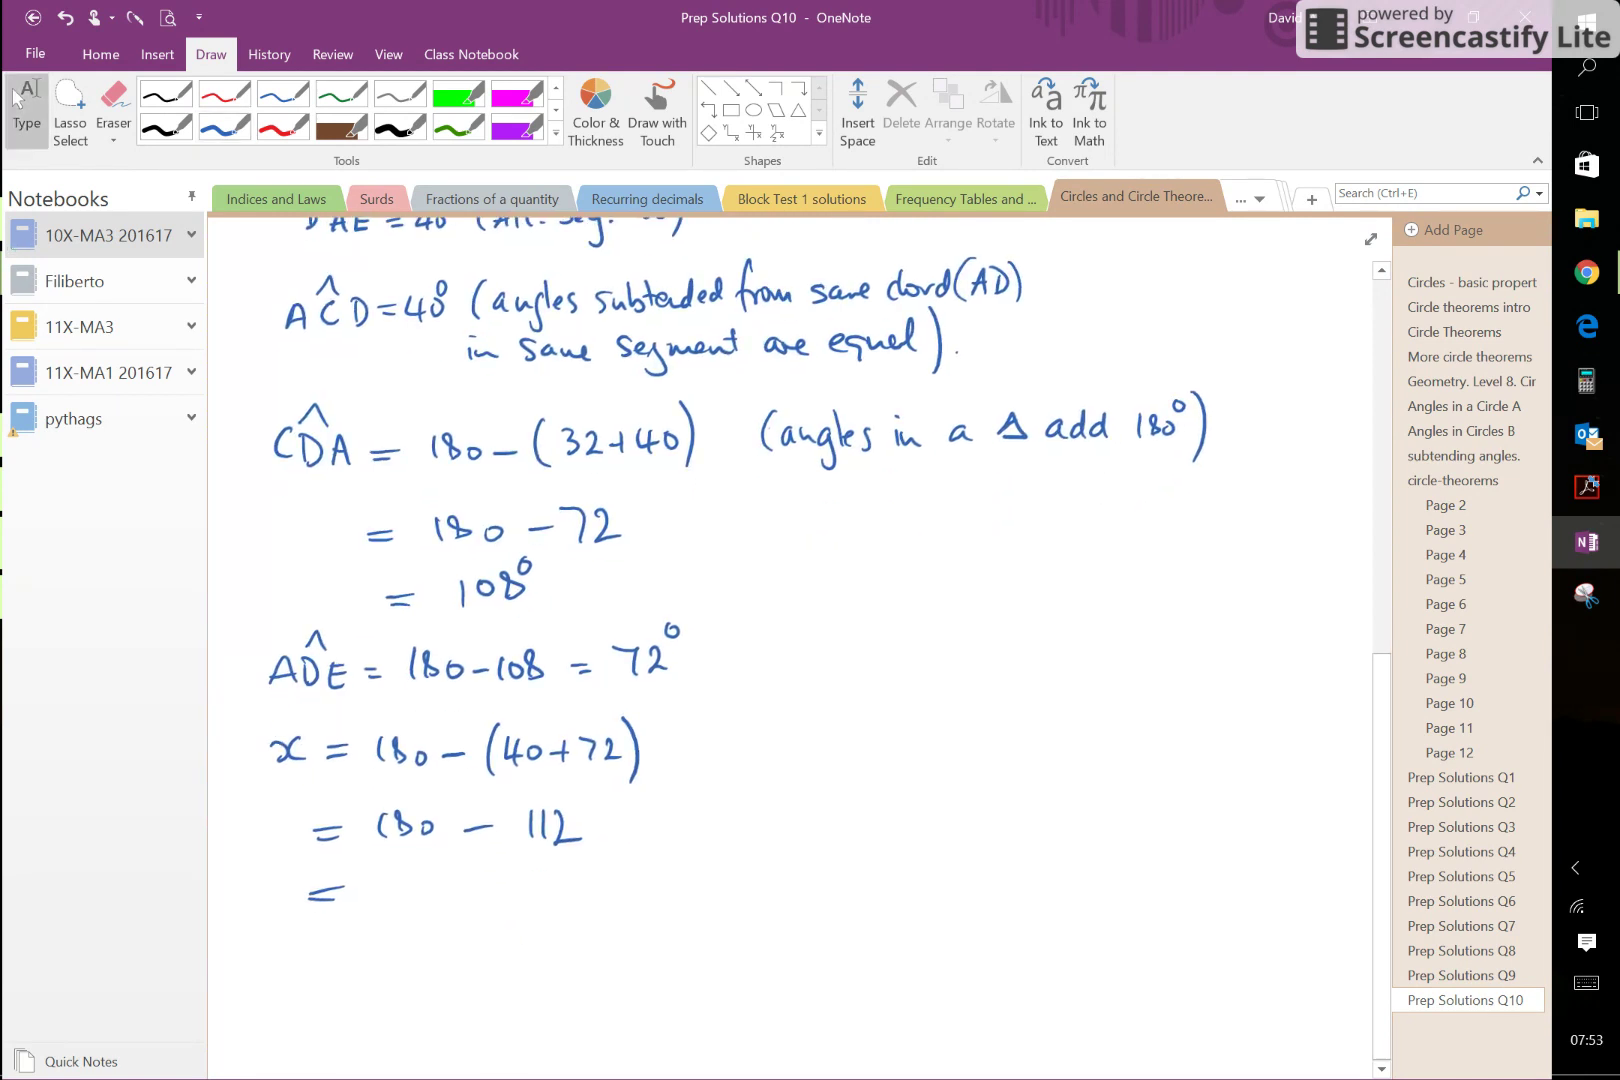
left_click(224, 127)
mouse_move(394, 869)
left_mouse_down()
mouse_move(378, 898)
mouse_move(416, 880)
left_mouse_up()
left_click_drag(424, 866, 425, 867)
left_click_drag(326, 924, 446, 913)
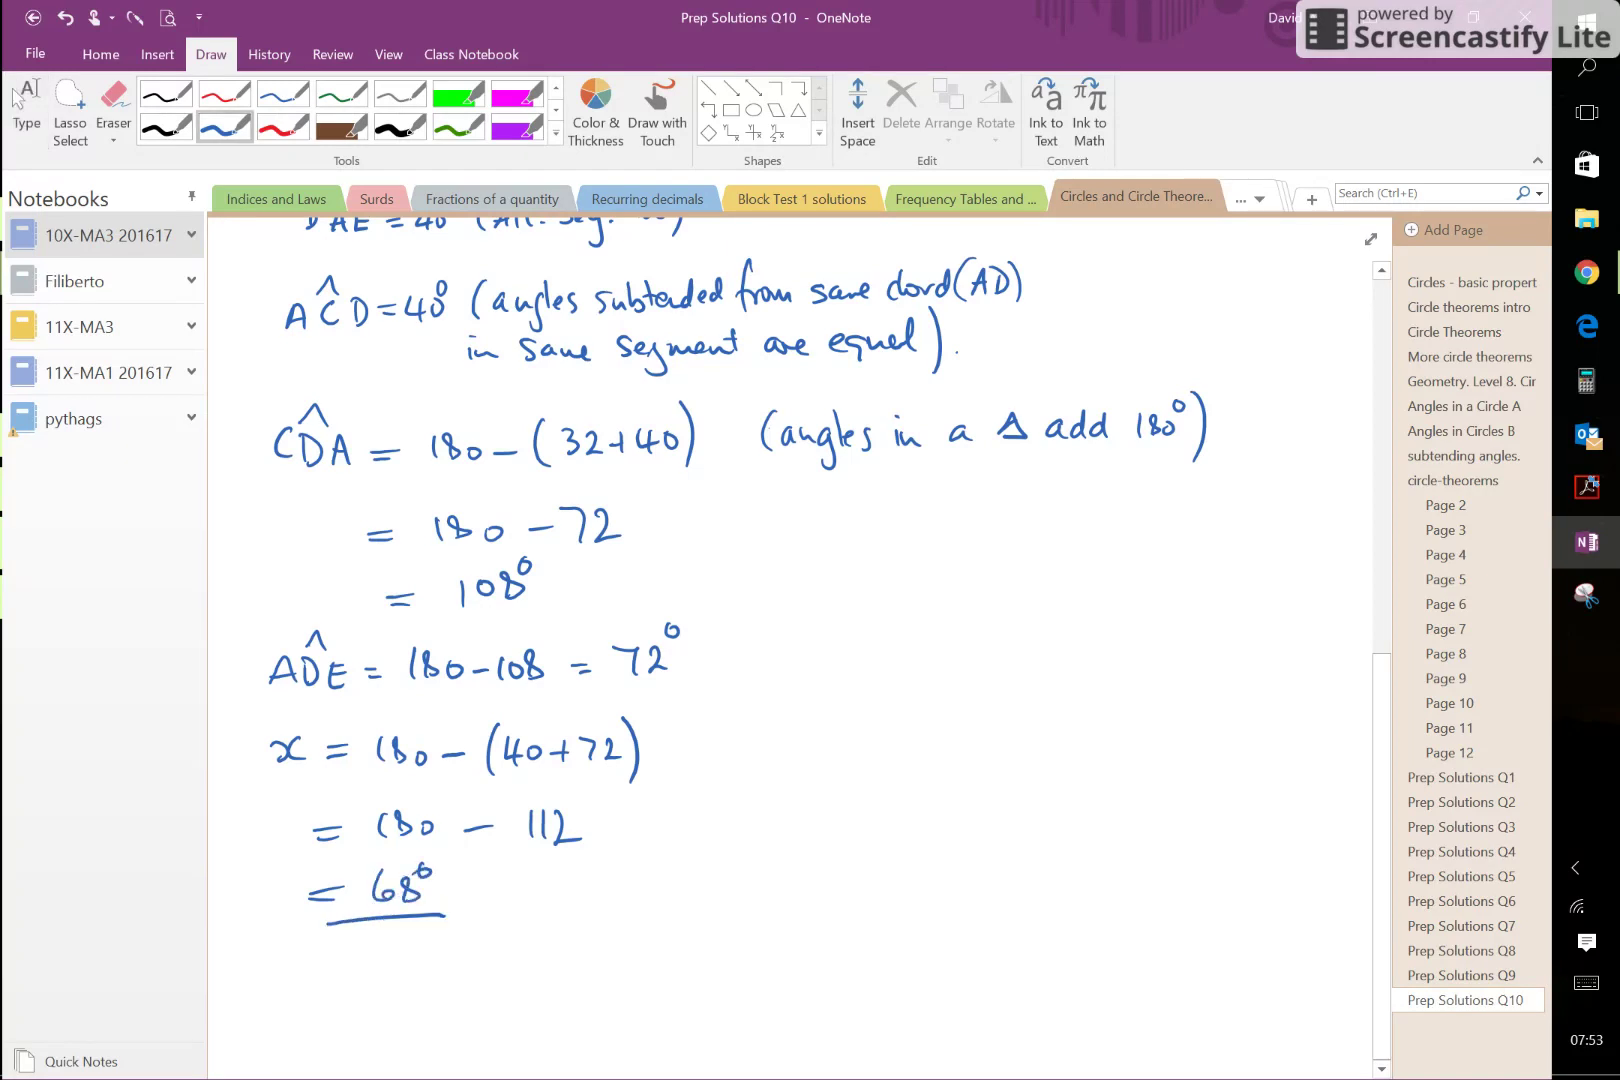
scroll(757, 795, "up", 3)
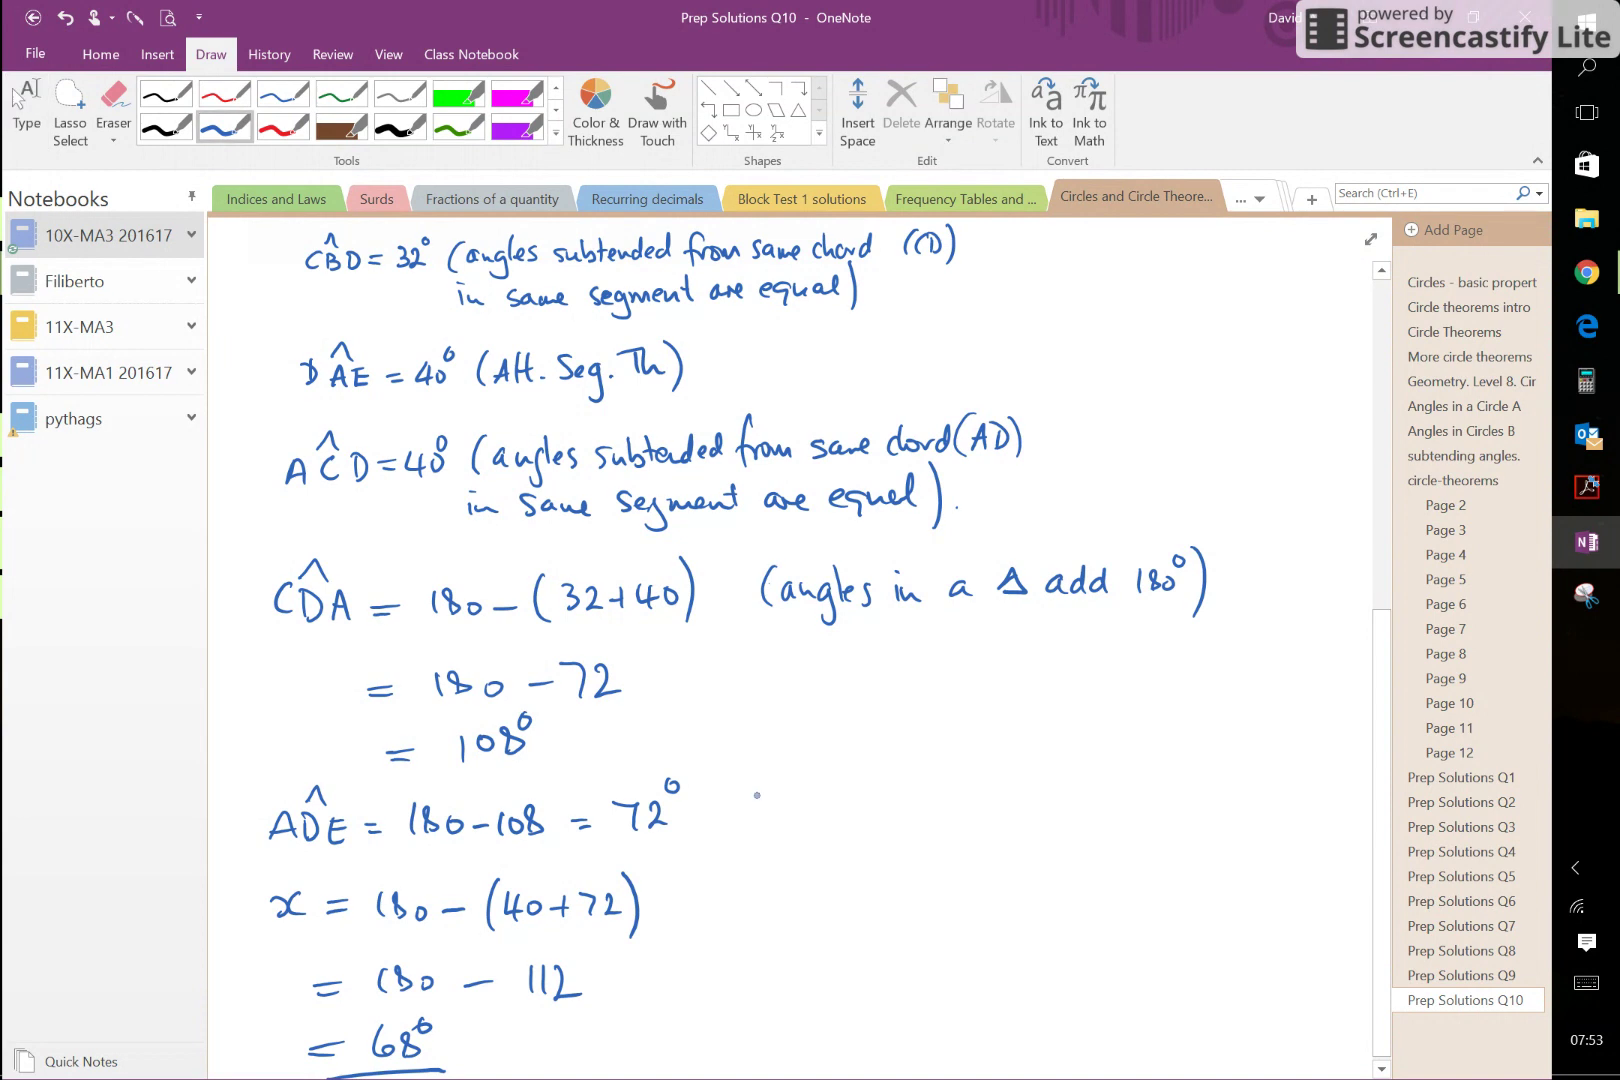
- Ink the reason (angles on a straight line) after 72° on the ADE line
mouse_move(761, 789)
left_mouse_down()
mouse_move(754, 842)
mouse_move(849, 812)
mouse_move(980, 818)
left_mouse_up()
mouse_move(1004, 797)
left_mouse_down()
mouse_move(992, 816)
mouse_move(1016, 817)
left_mouse_up()
left_click_drag(1018, 810, 1068, 815)
mouse_move(1085, 803)
left_mouse_down()
mouse_move(1066, 832)
mouse_move(1100, 814)
left_mouse_up()
mouse_move(1115, 783)
left_mouse_down()
mouse_move(1113, 814)
mouse_move(1121, 798)
left_mouse_up()
left_click_drag(1144, 784, 1155, 815)
left_click_drag(1163, 804, 1194, 814)
left_click_drag(1196, 768, 1220, 843)
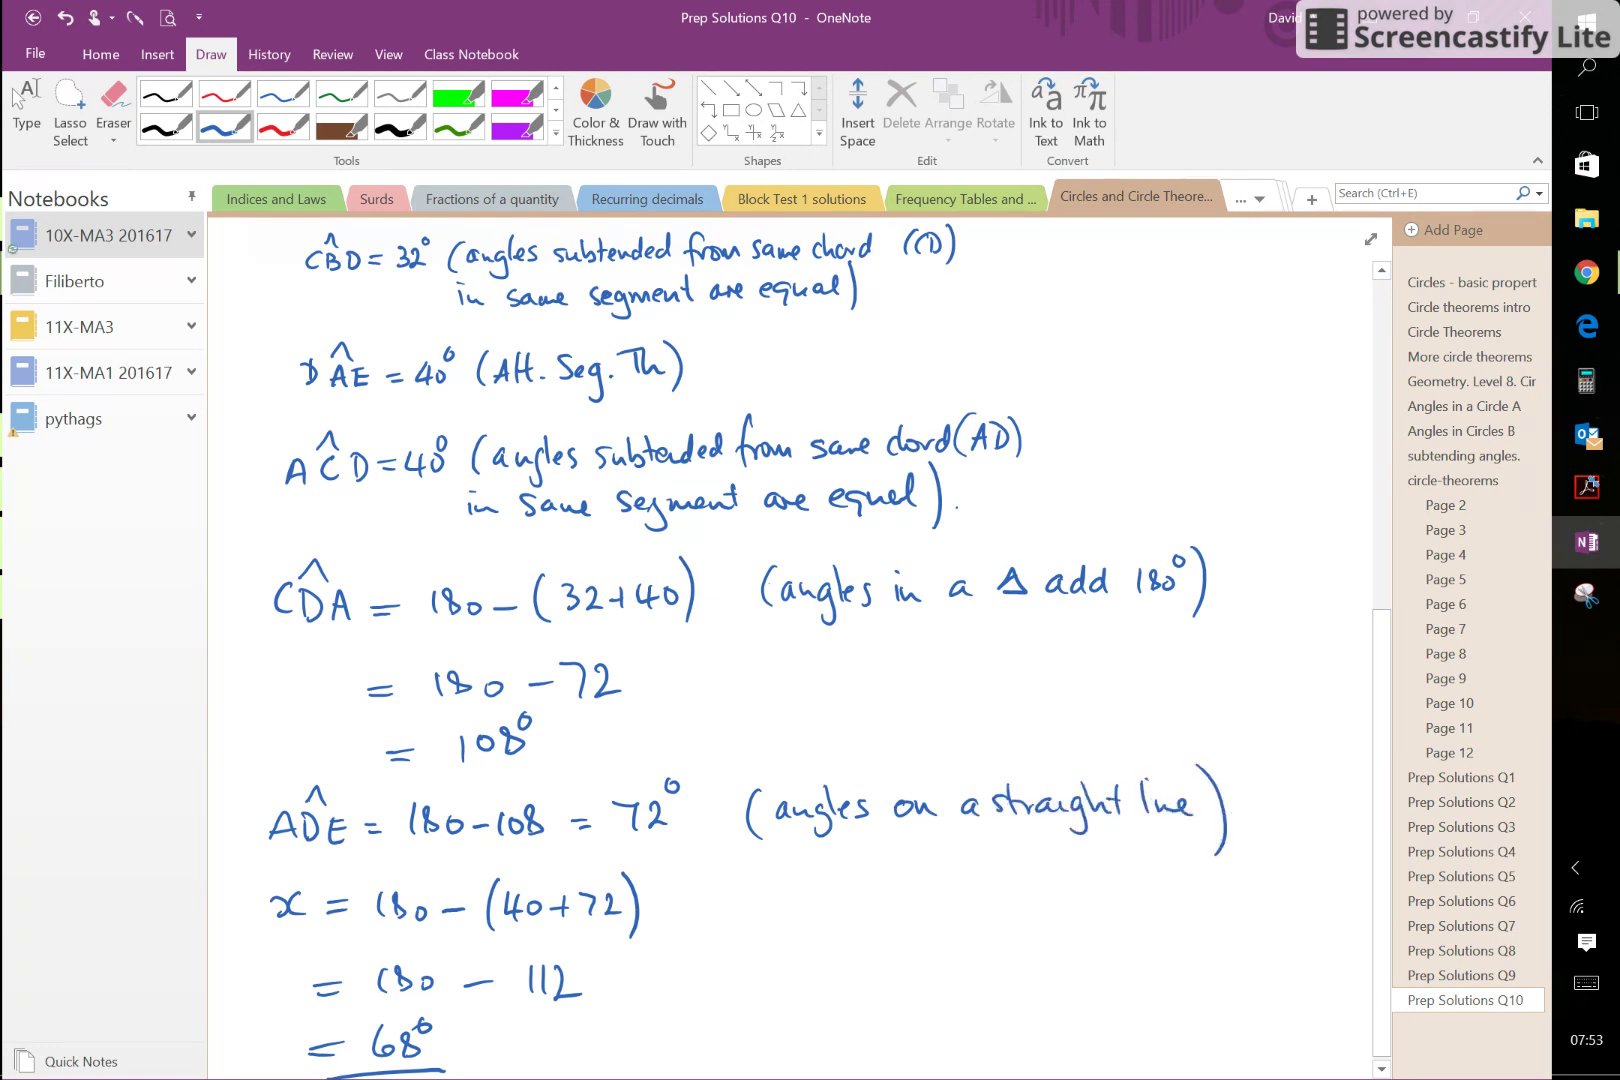
- Ink the reason (angles in a Δ add to 180). after (40+72) on the x line
mouse_move(740, 874)
left_mouse_down()
mouse_move(730, 913)
mouse_move(762, 910)
left_mouse_up()
mouse_move(766, 892)
left_mouse_down()
mouse_move(800, 930)
mouse_move(812, 905)
left_mouse_up()
left_click_drag(826, 896, 892, 900)
mouse_move(898, 890)
left_mouse_down()
mouse_move(966, 898)
mouse_move(1011, 870)
mouse_move(1062, 898)
left_mouse_up()
left_click_drag(1086, 884, 1087, 868)
left_click_drag(1104, 884, 1119, 870)
mouse_move(1140, 860)
left_mouse_down()
mouse_move(1136, 894)
mouse_move(1156, 876)
left_mouse_up()
left_click_drag(1152, 882, 1150, 884)
mouse_move(1182, 876)
left_mouse_down()
mouse_move(1176, 896)
mouse_move(1196, 872)
mouse_move(1208, 885)
left_mouse_up()
left_click_drag(1222, 855, 1230, 930)
left_click(1267, 904)
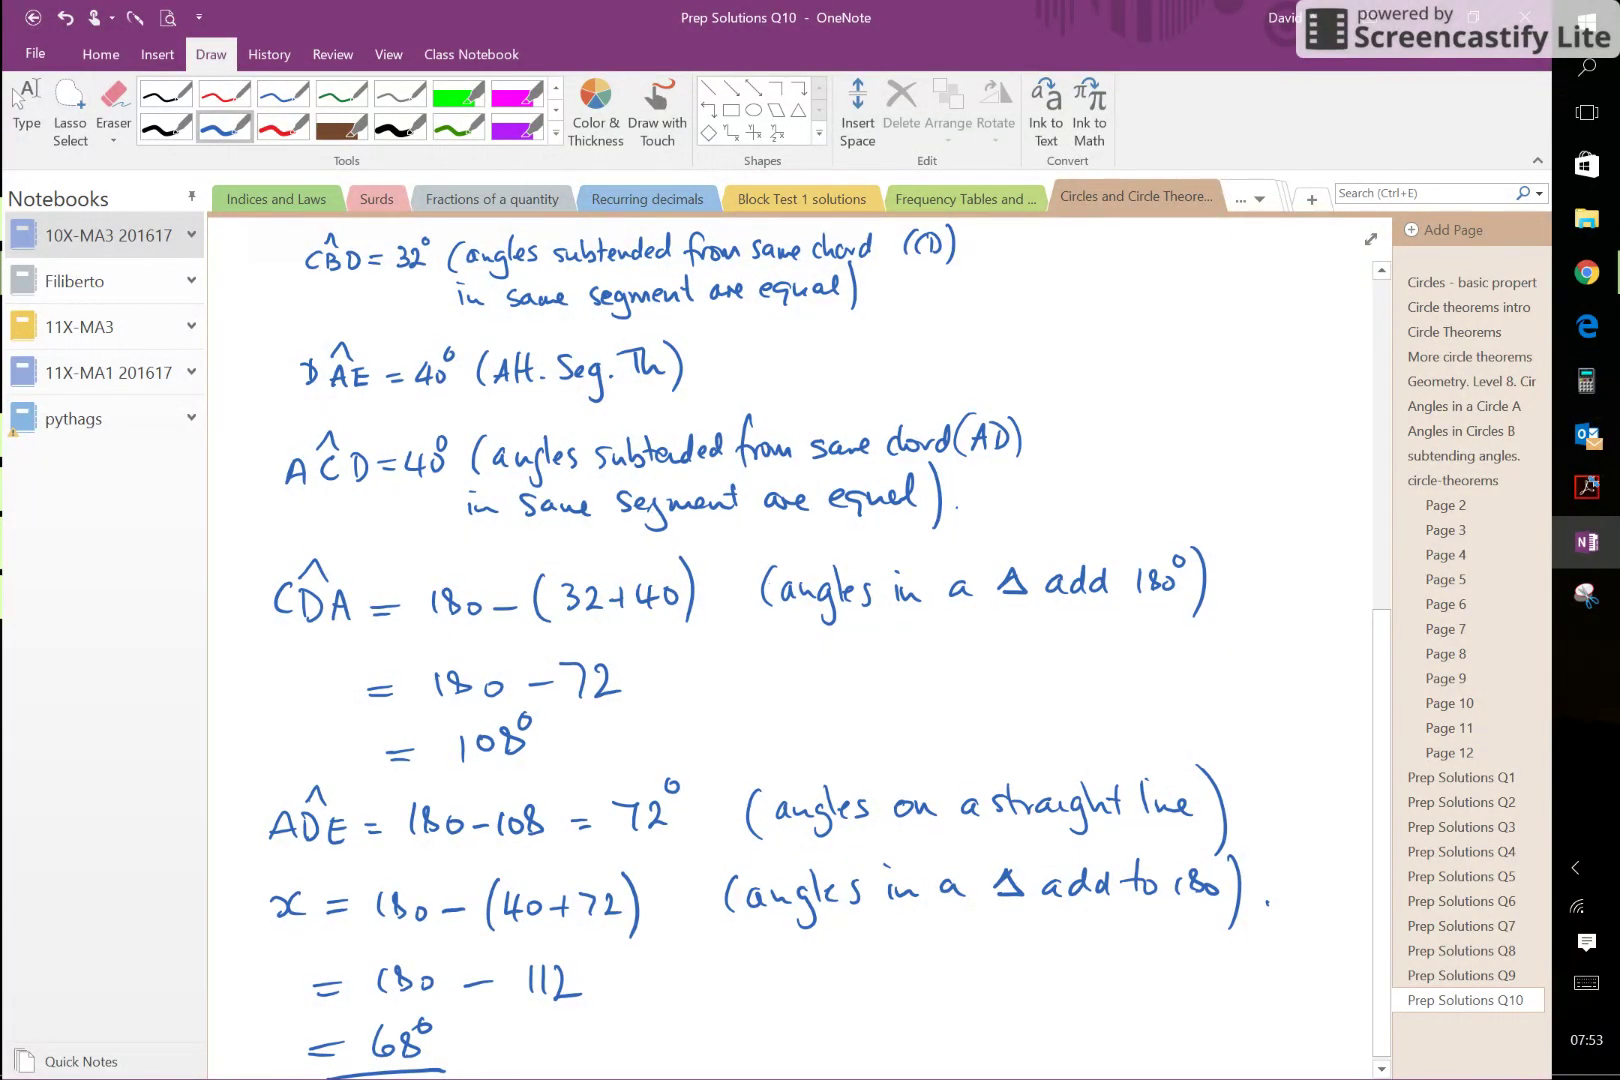
scroll(800, 640, "up", 5)
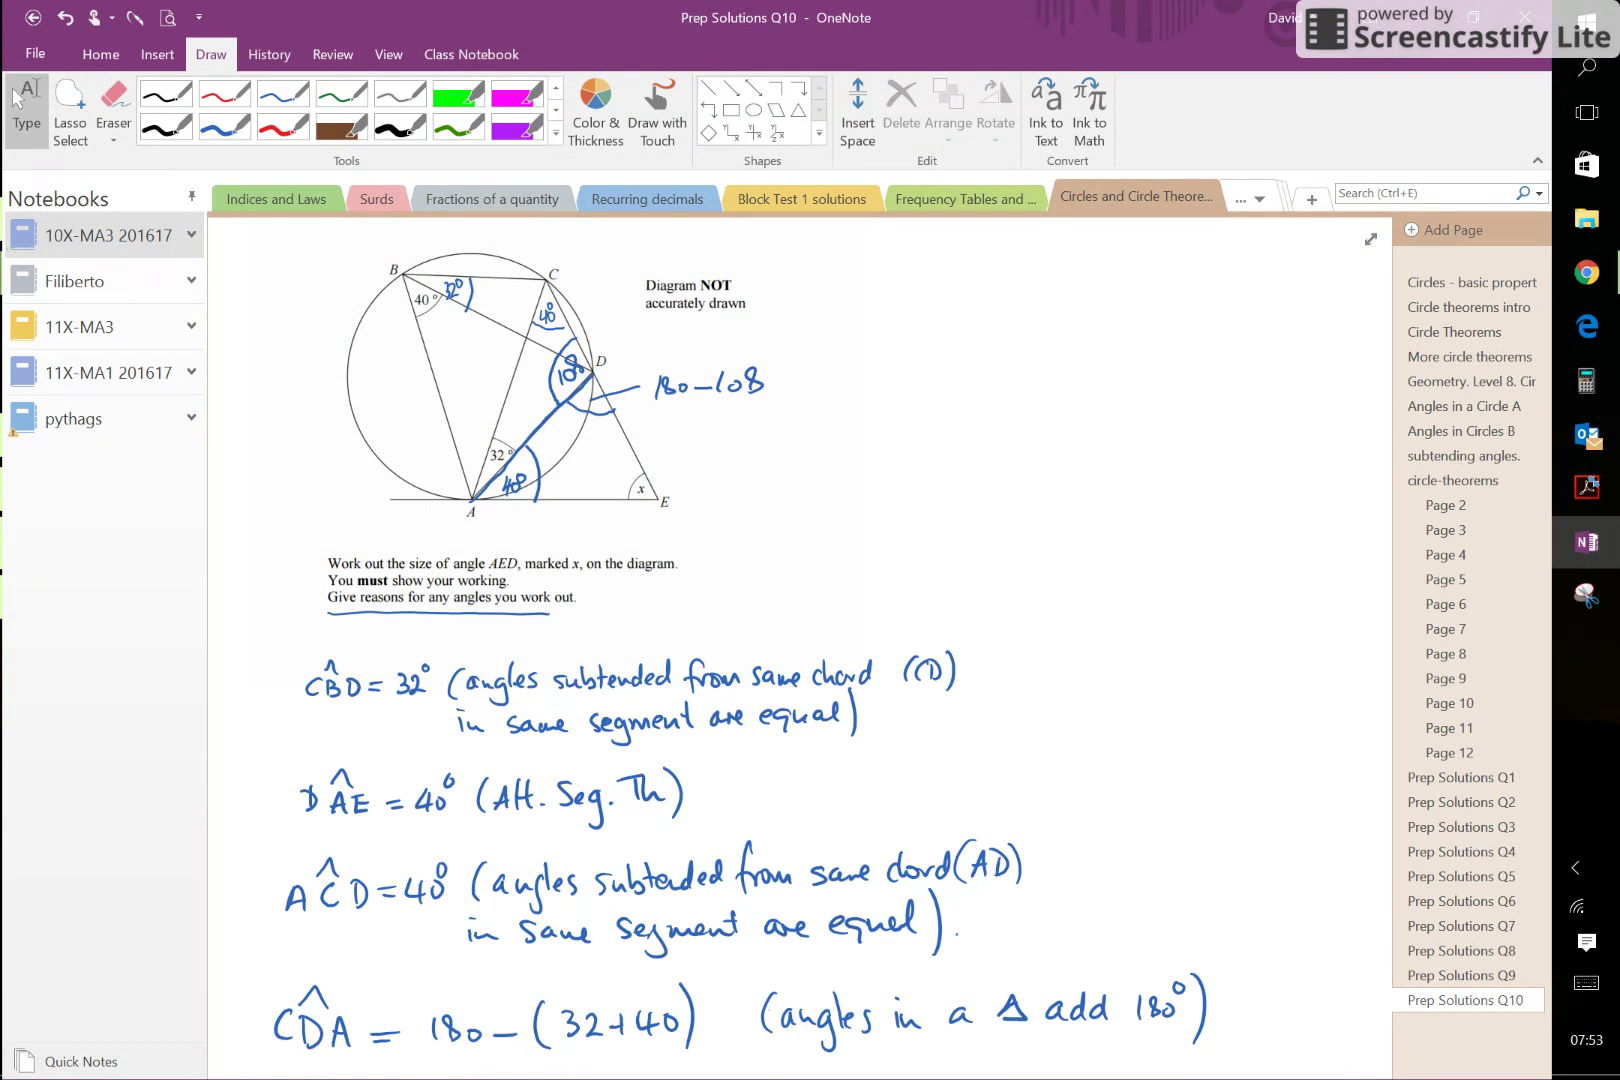
left_click(224, 127)
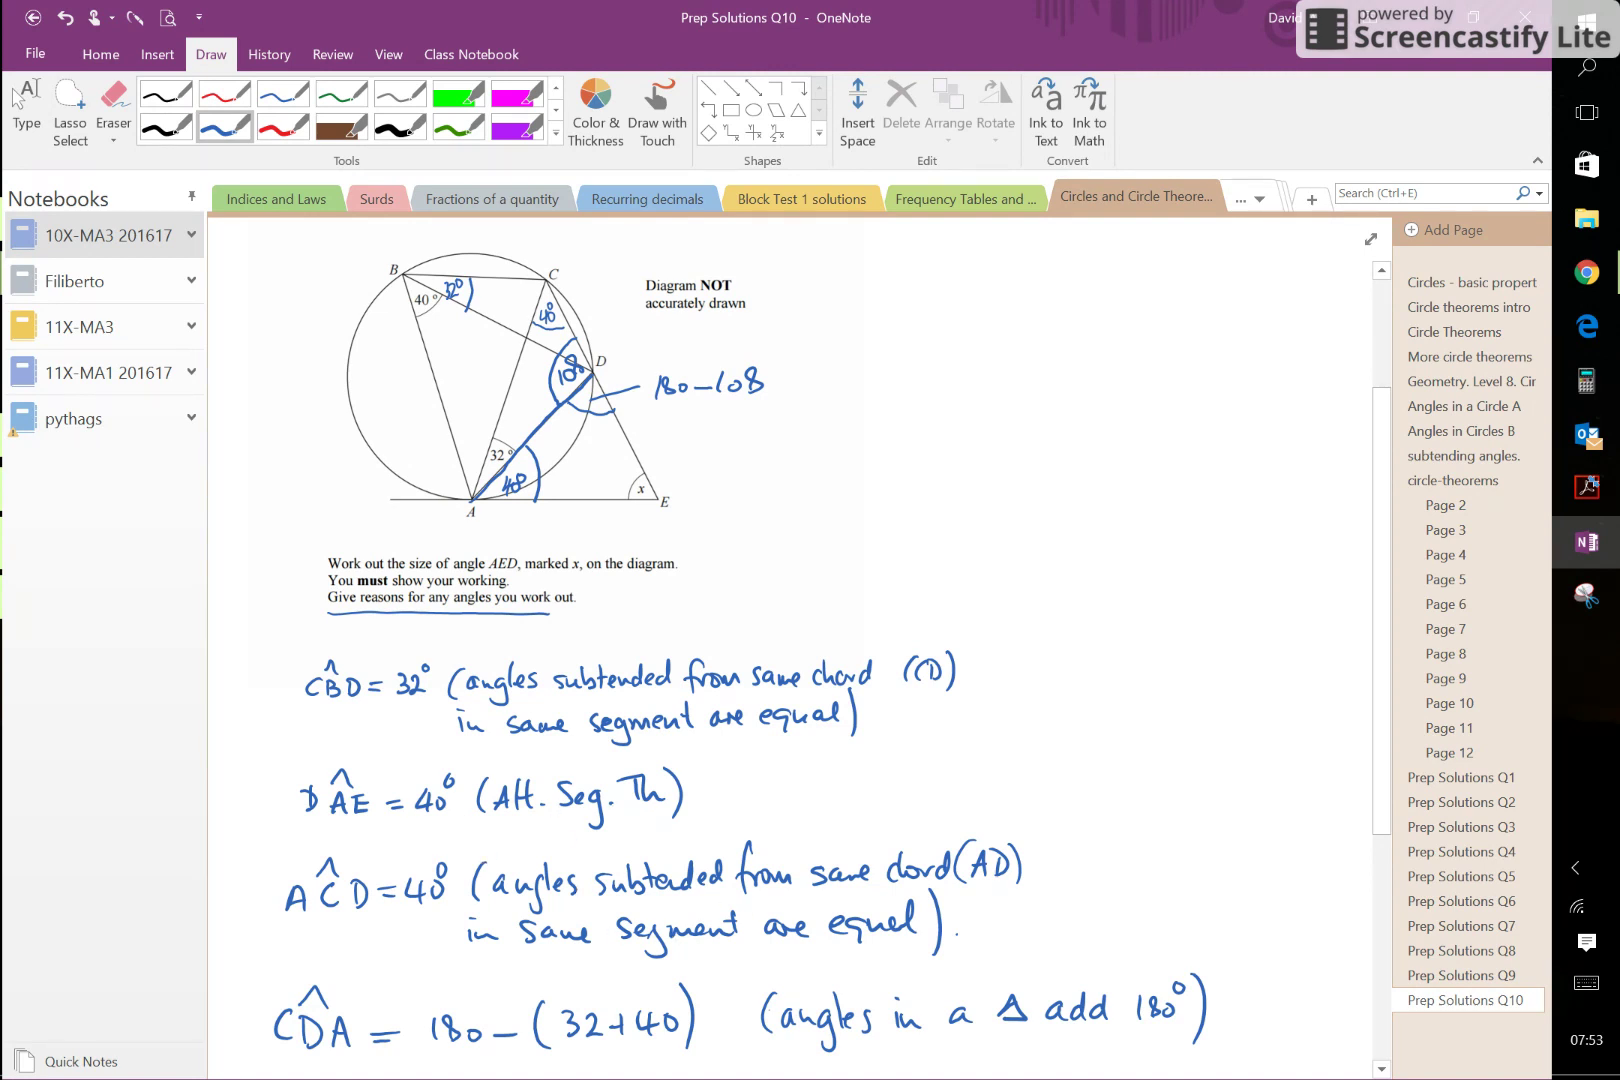
scroll(790, 640, "down", 8)
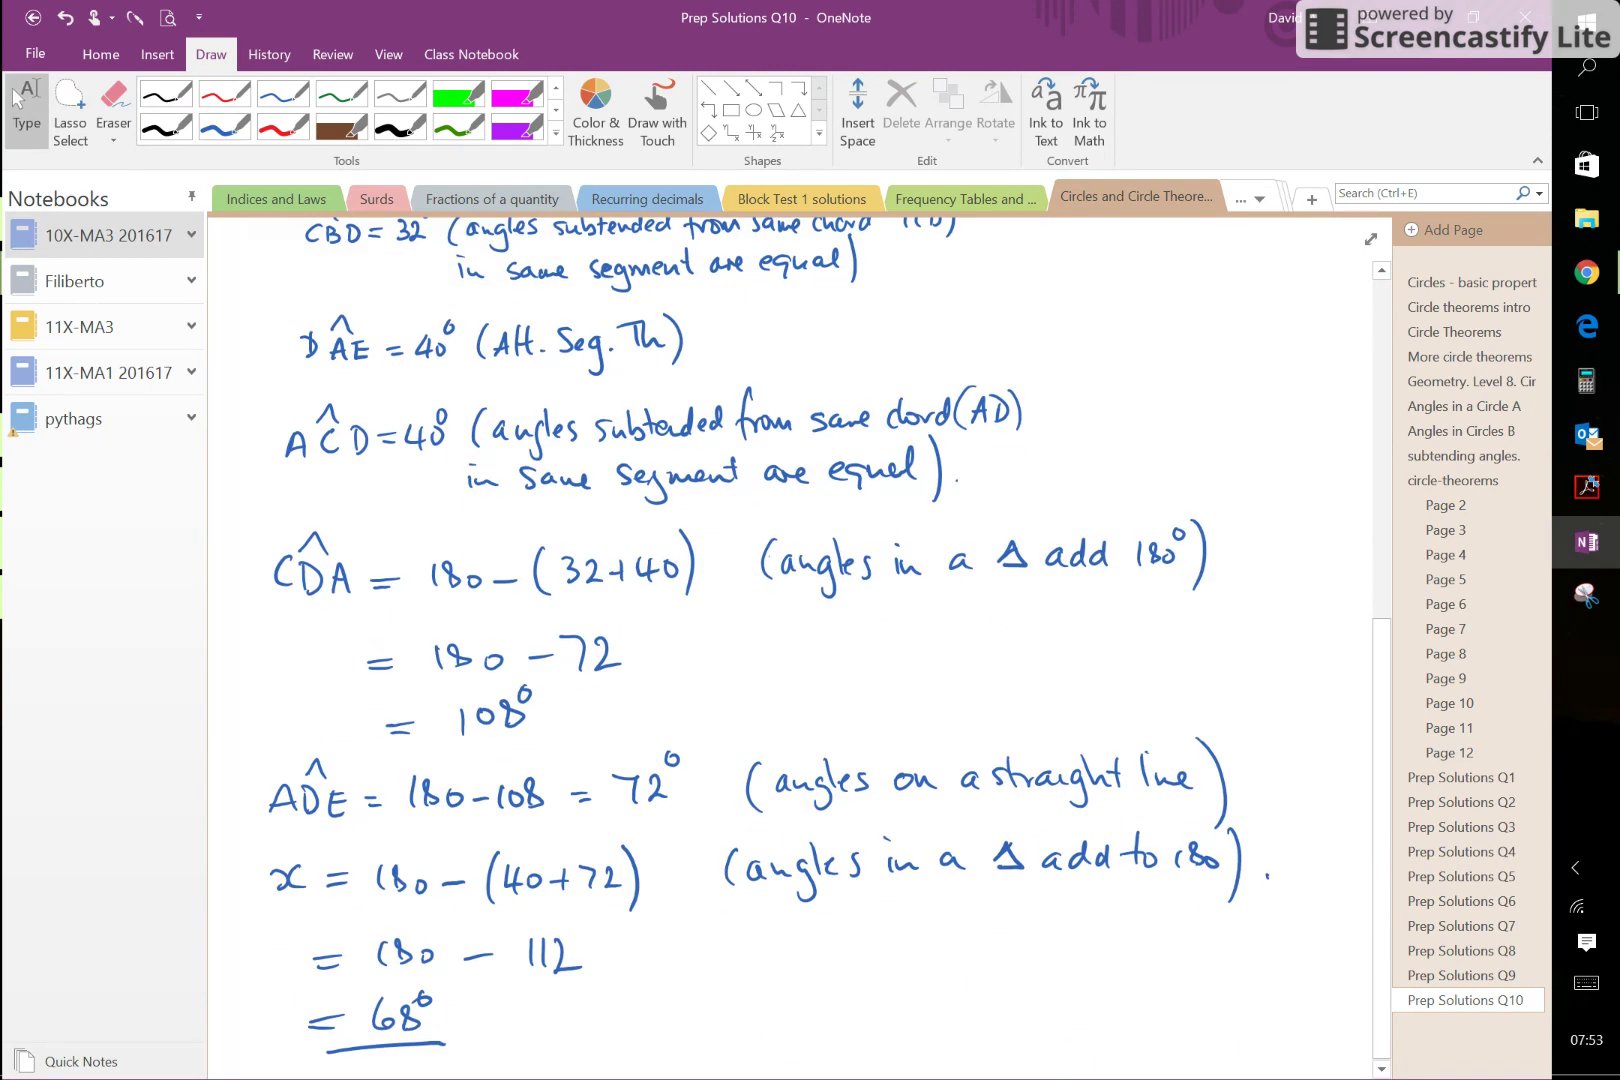
scroll(790, 640, "up", 8)
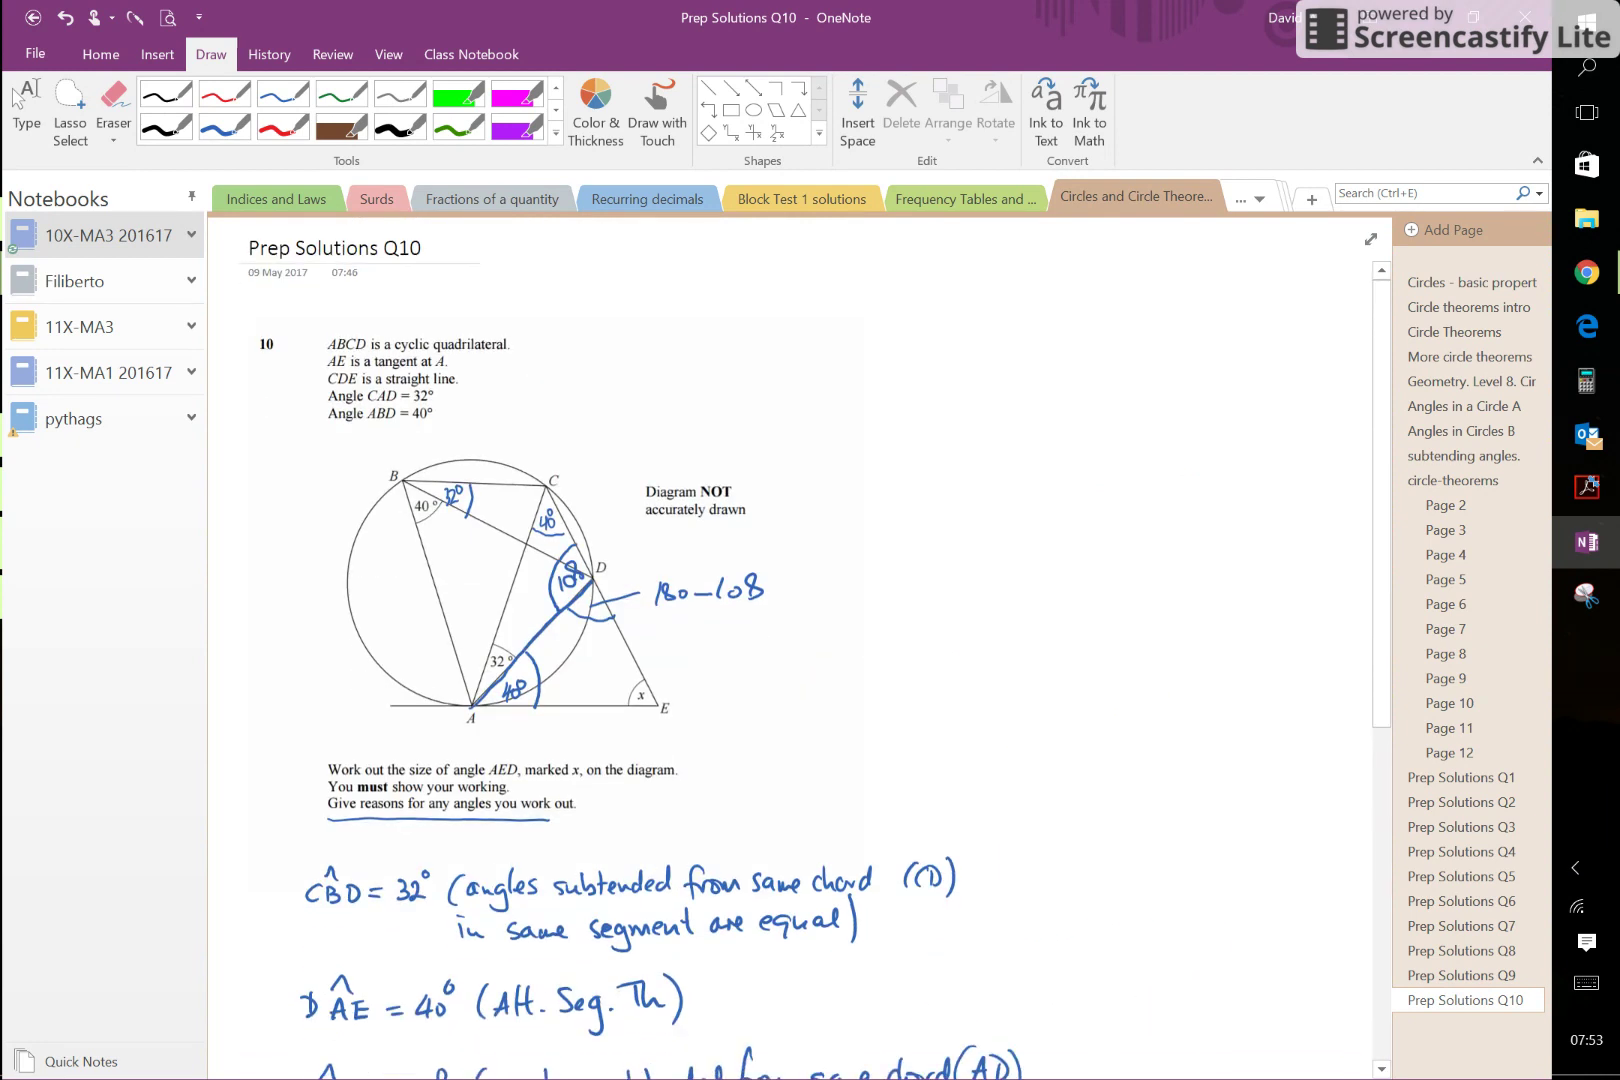
scroll(790, 640, "up", 1)
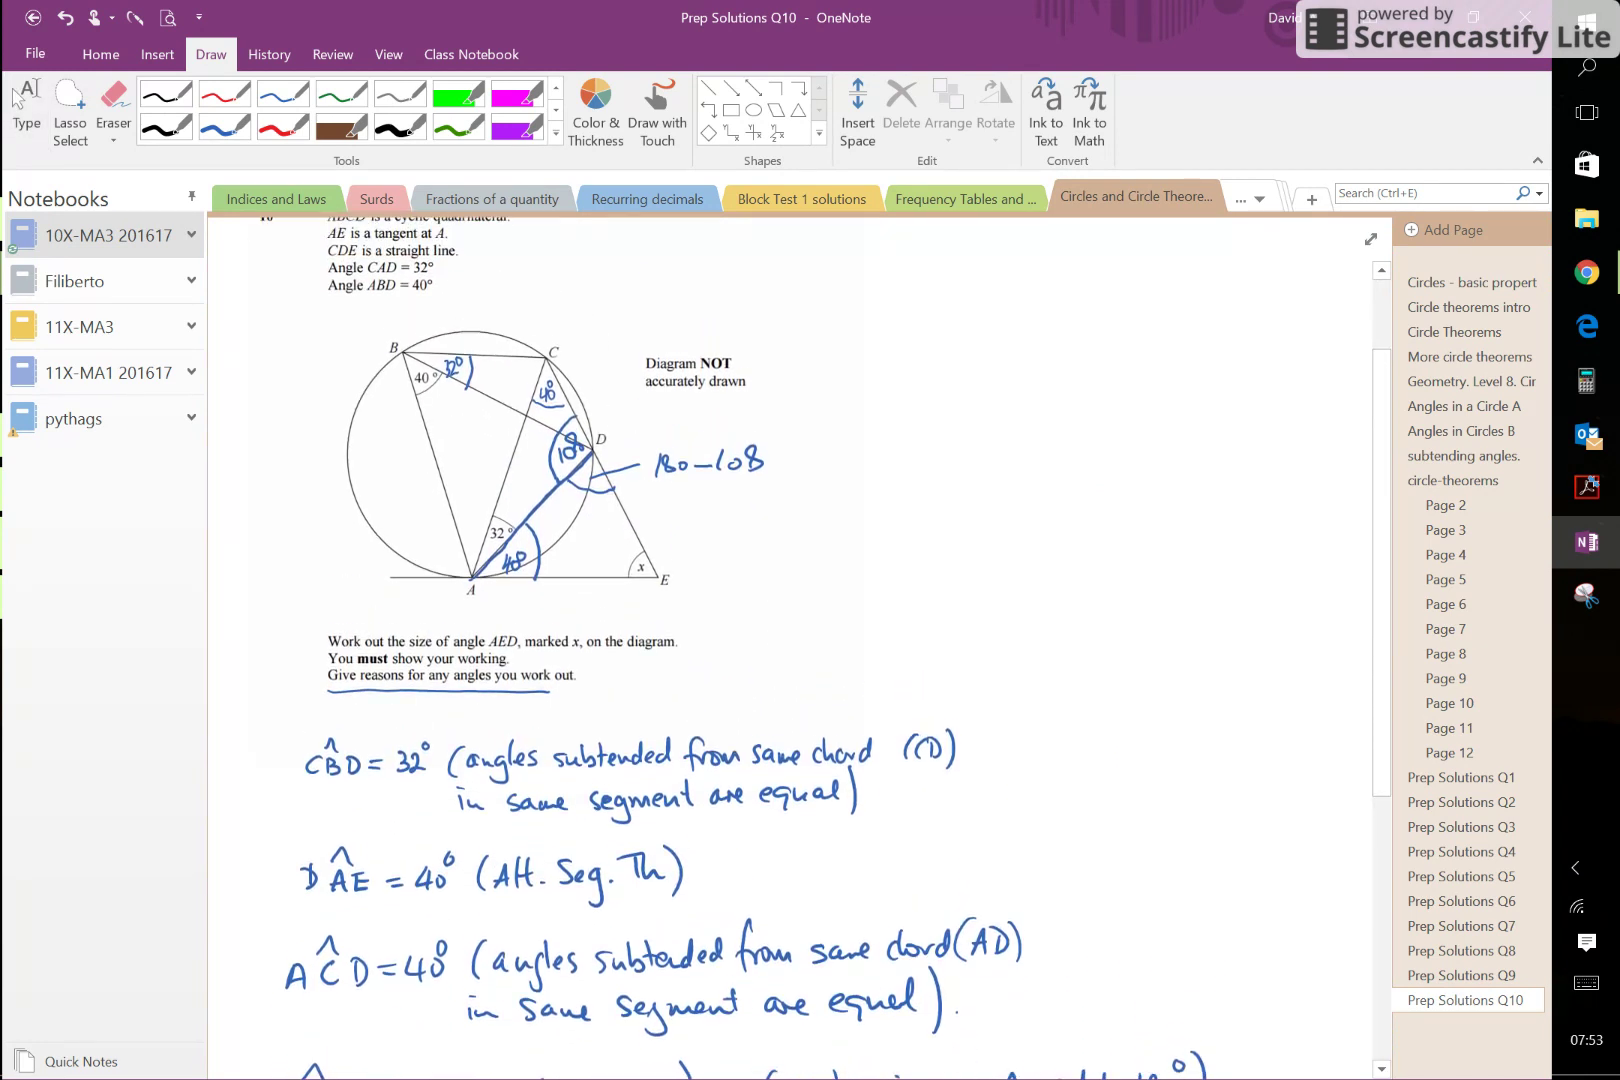
scroll(790, 640, "down", 5)
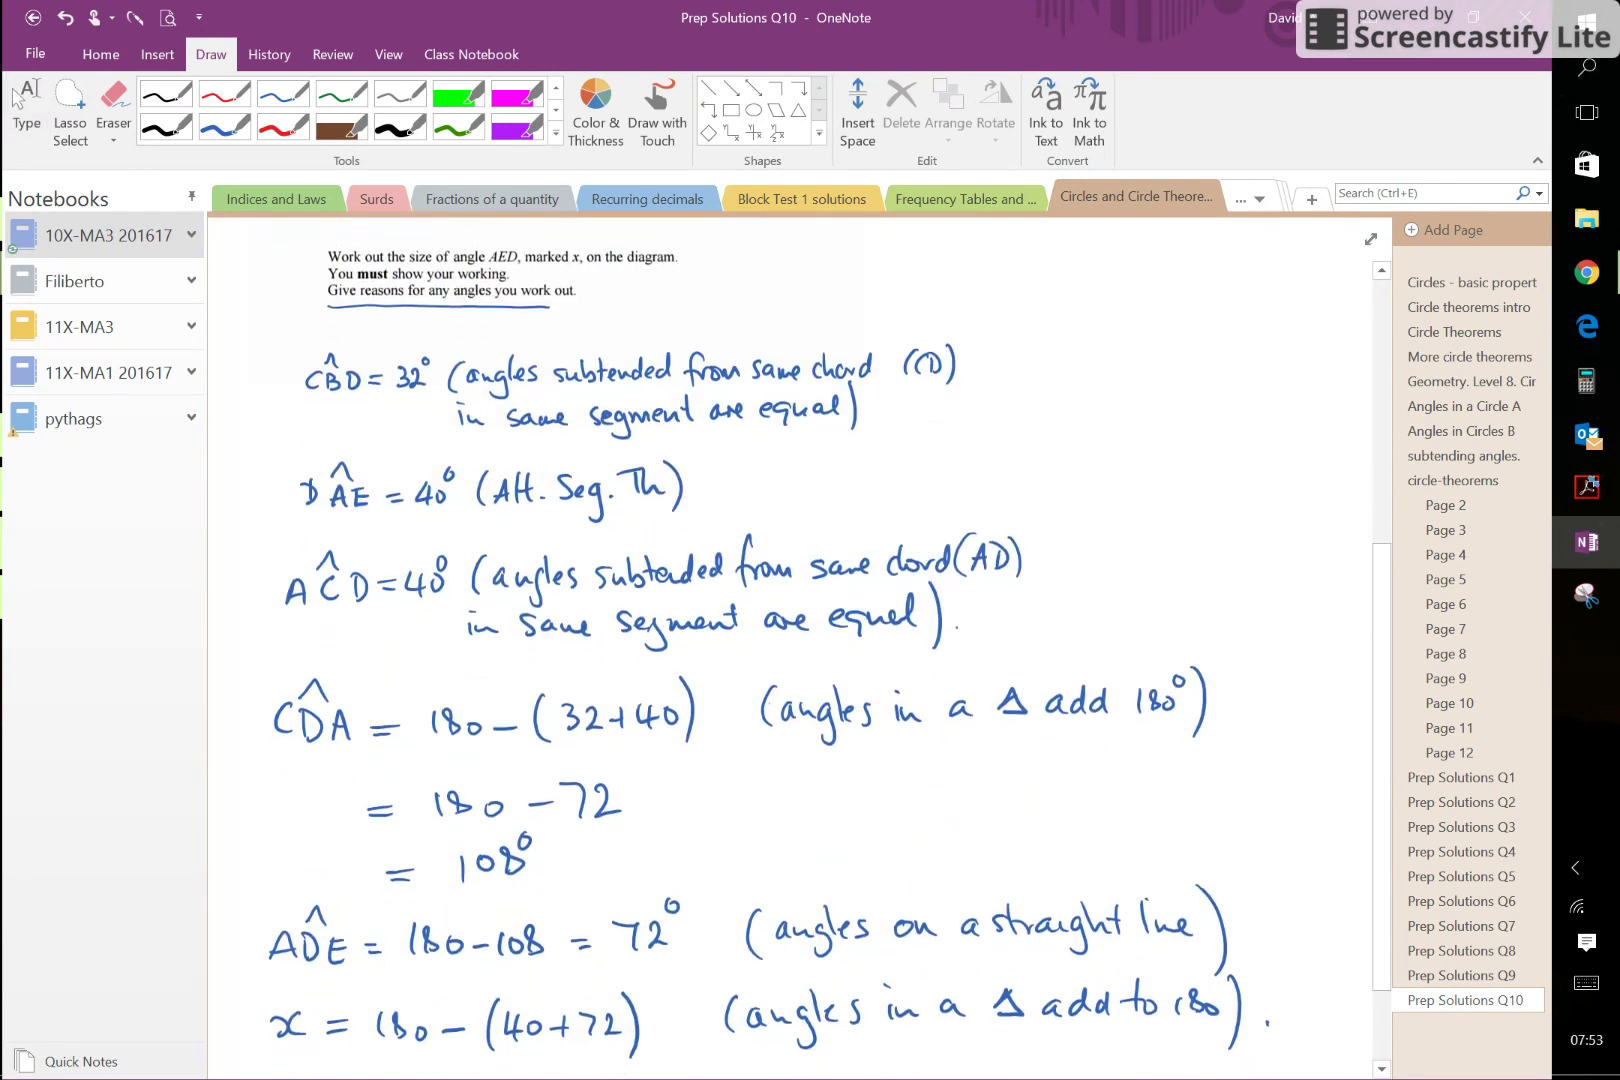
left_click(224, 127)
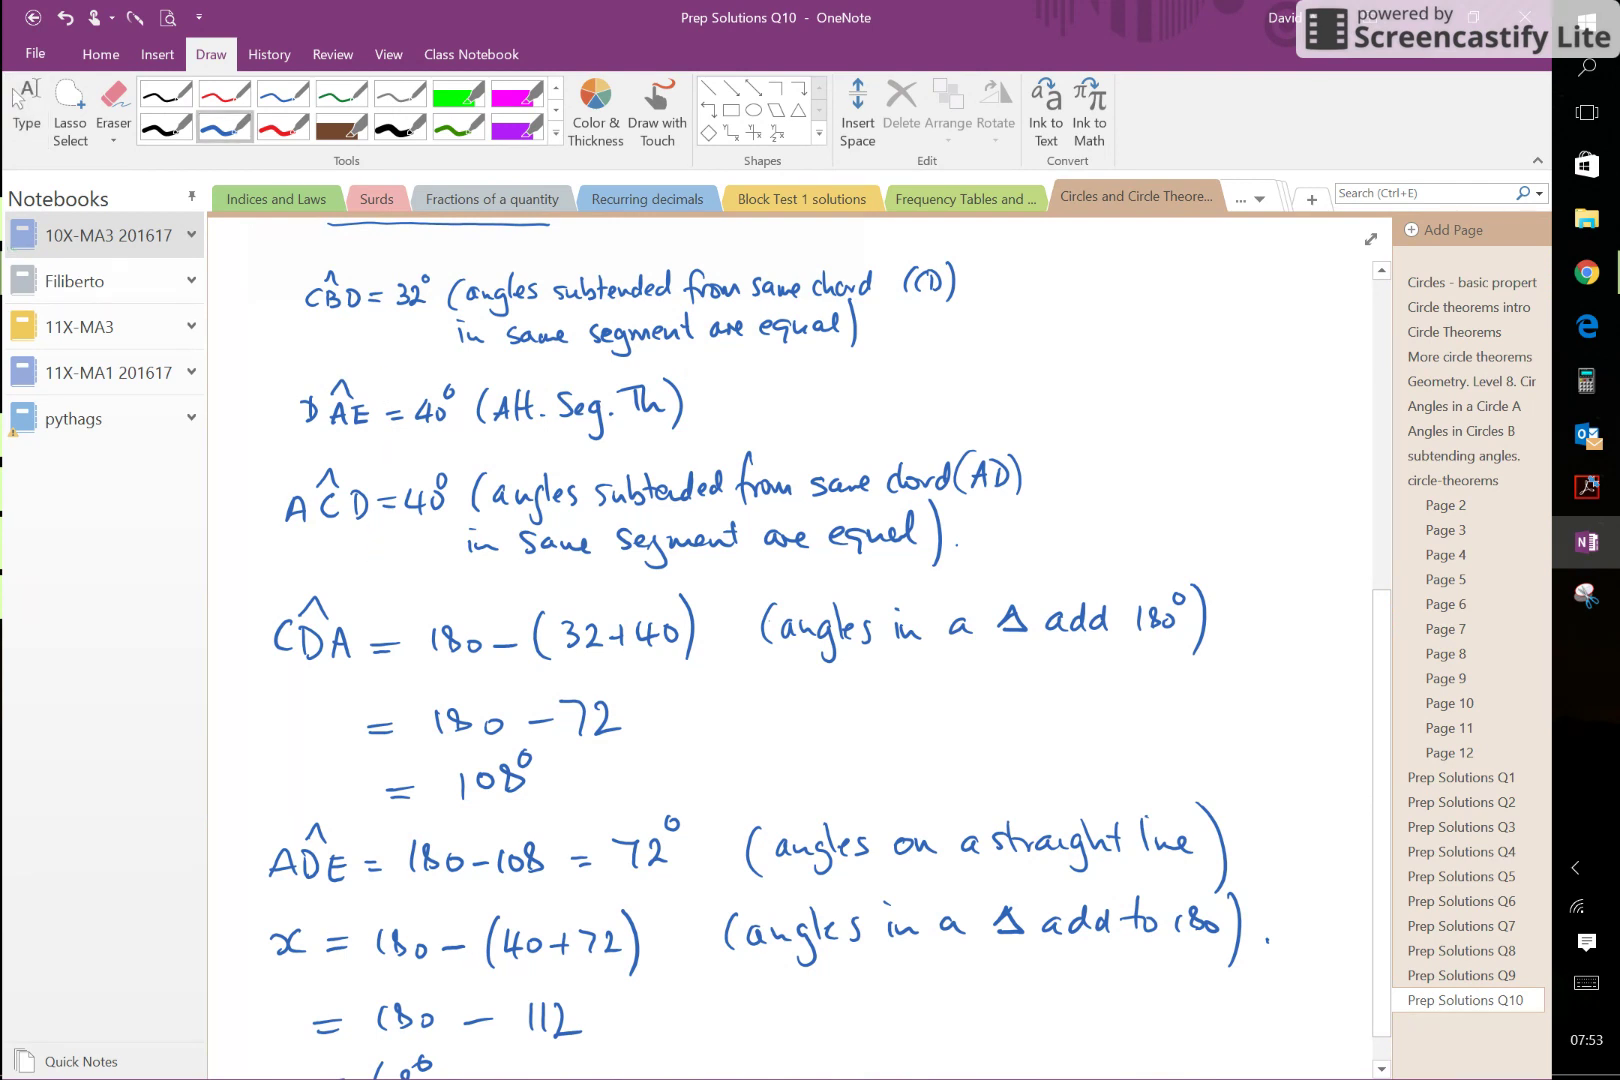
scroll(790, 640, "up", 3)
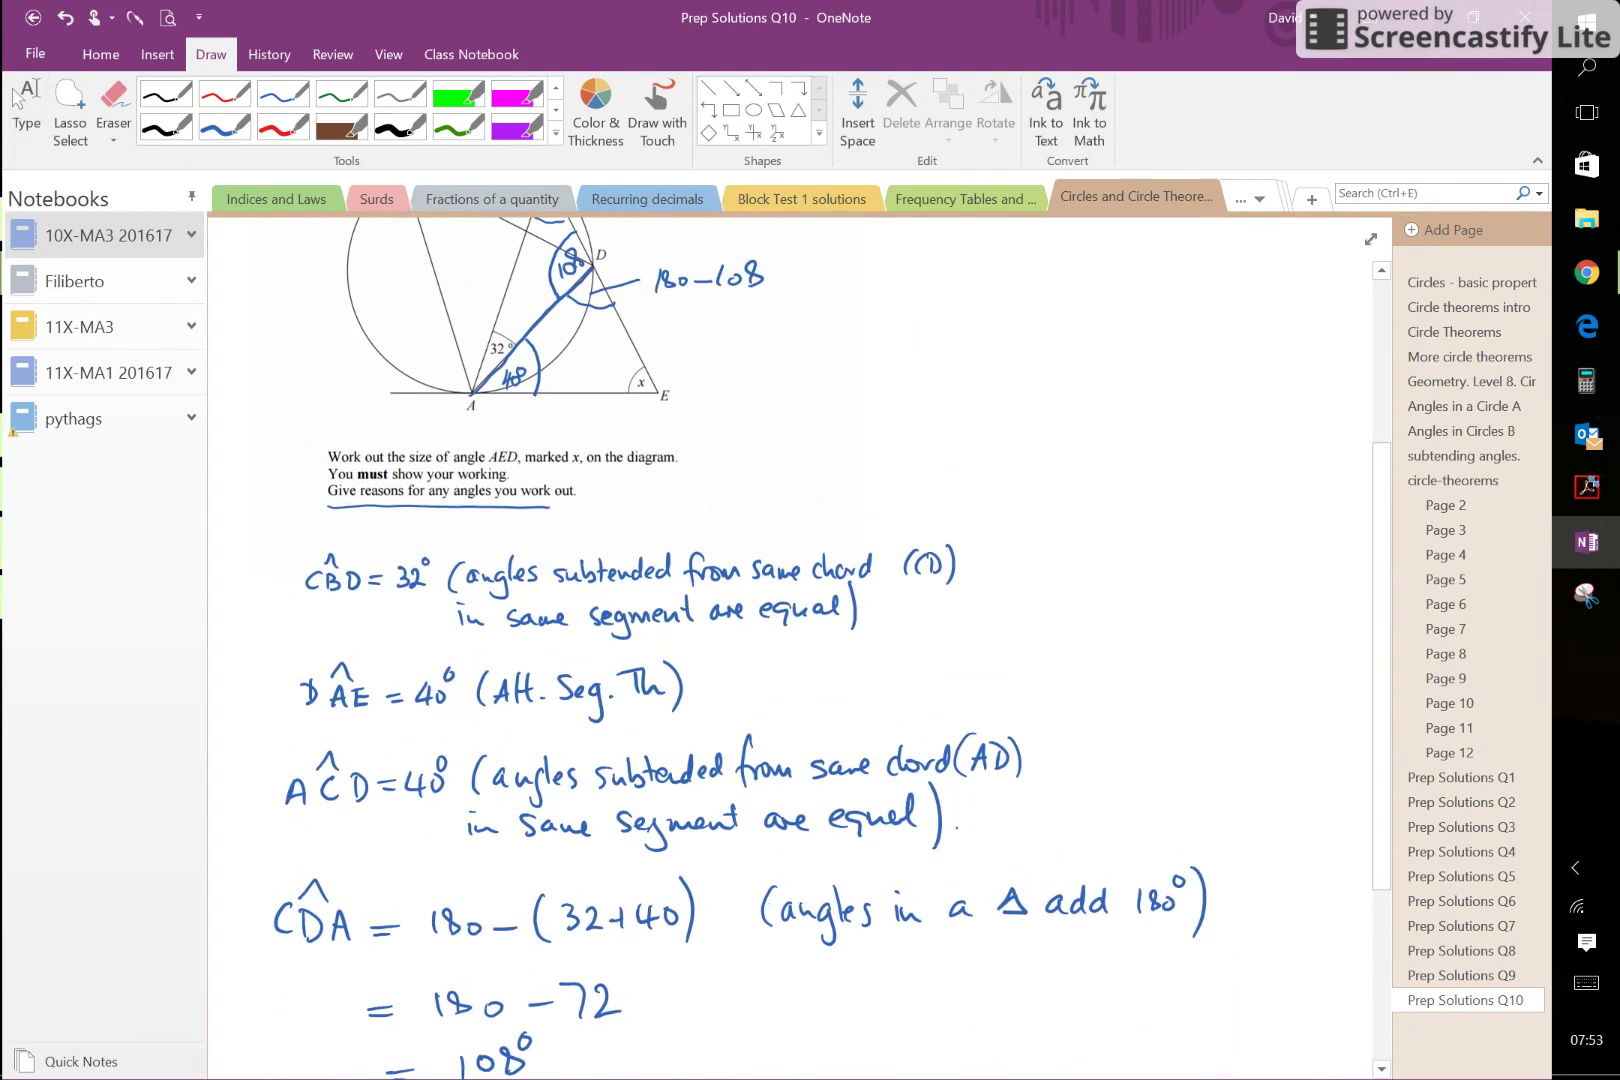
scroll(790, 640, "up", 2)
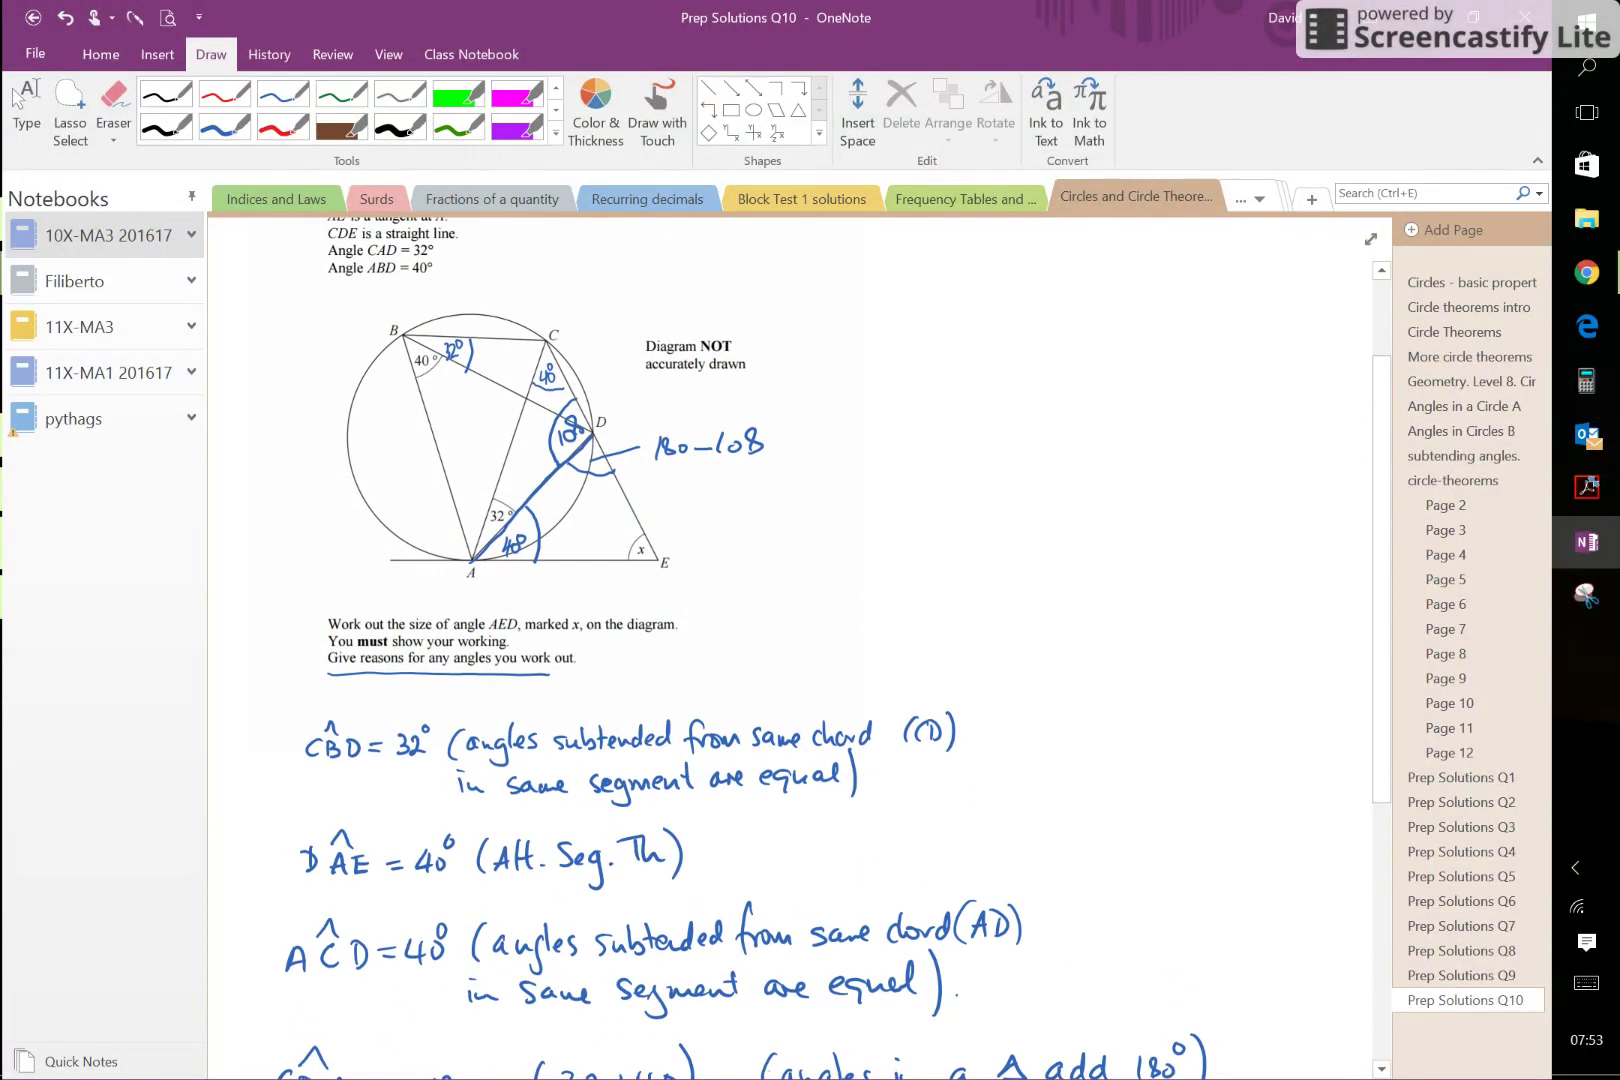